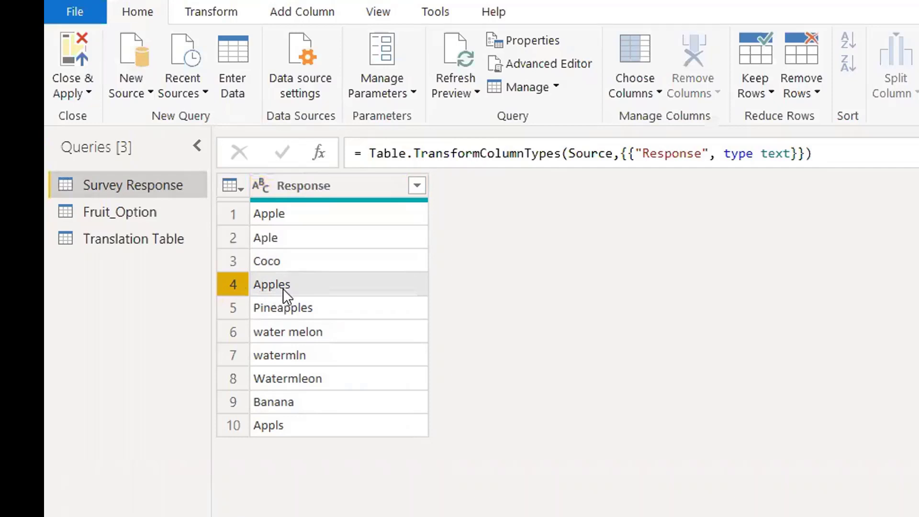
Go through rows 5 to 10 of the Survey Response table to examine how the fruit names are spelled.
{"action": "left_click", "coordinate": [234, 311]}
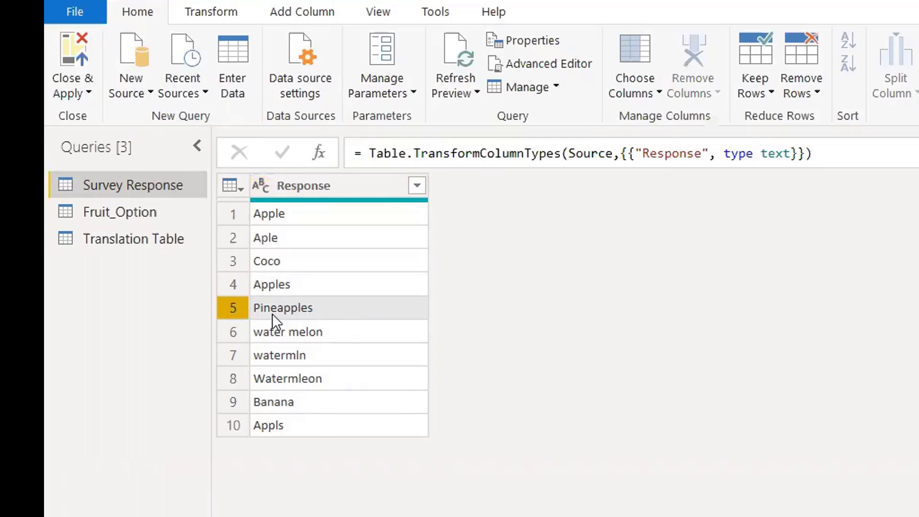
{"action": "left_click", "coordinate": [235, 330]}
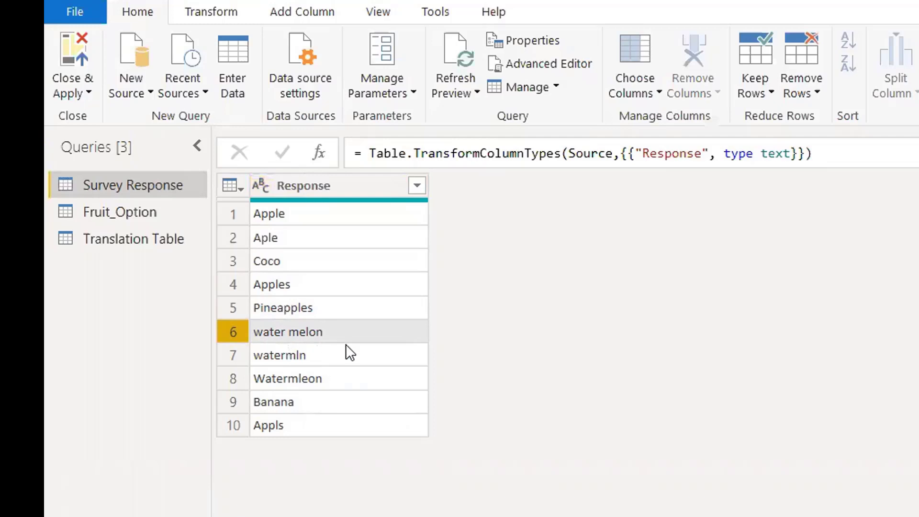
{"action": "left_click", "coordinate": [236, 350]}
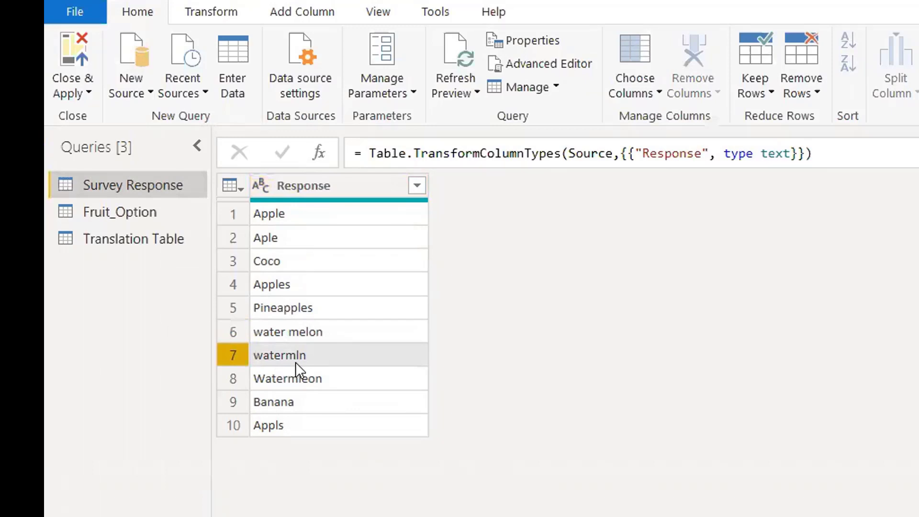
{"action": "left_click", "coordinate": [243, 380]}
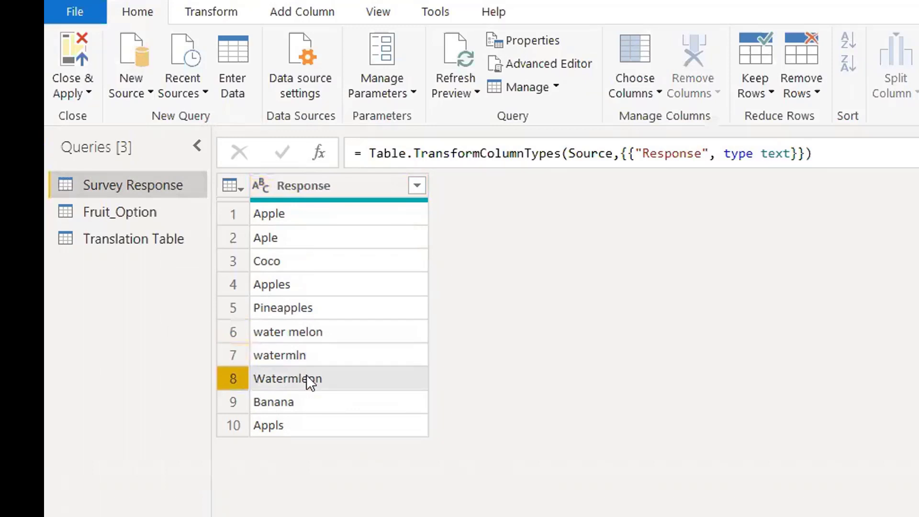
{"action": "left_click", "coordinate": [226, 405]}
{"action": "left_click", "coordinate": [234, 427]}
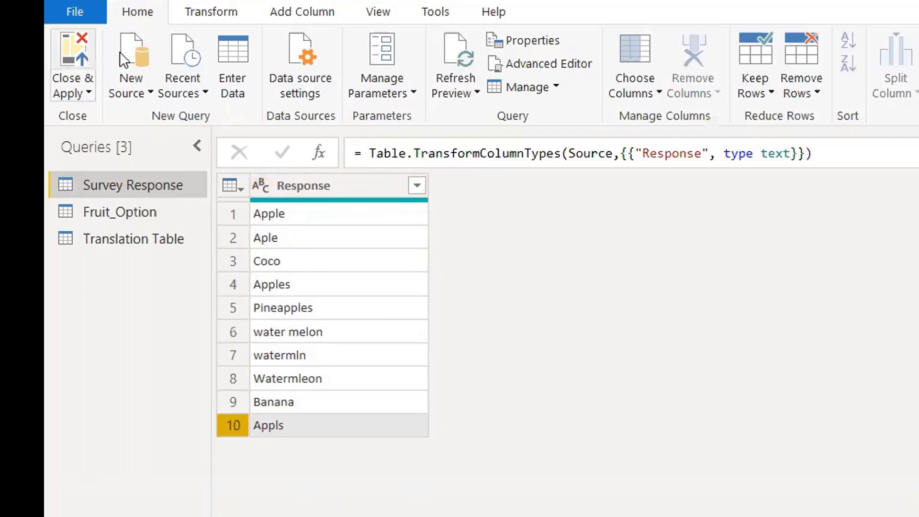
Apply the query changes to the report and add a clustered column chart in focus mode.
{"action": "left_click", "coordinate": [48, 57]}
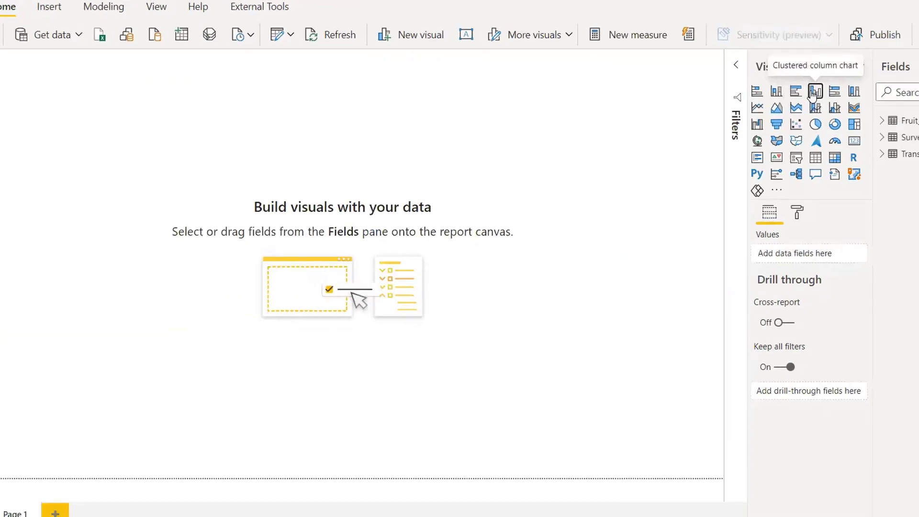
{"action": "left_click", "coordinate": [815, 91]}
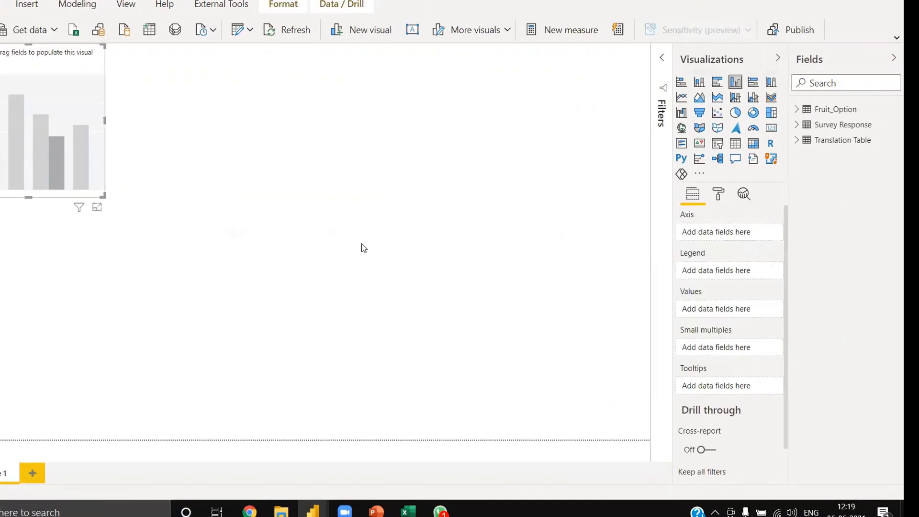
{"action": "left_click", "coordinate": [79, 207]}
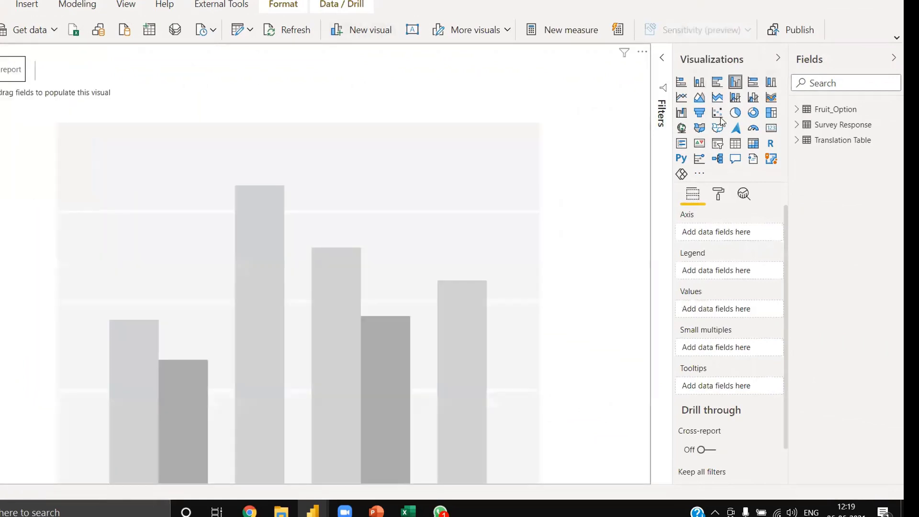
Plot the count of Response by Response from the Survey Response table and turn on the chart's data labels.
{"action": "left_click", "coordinate": [825, 125]}
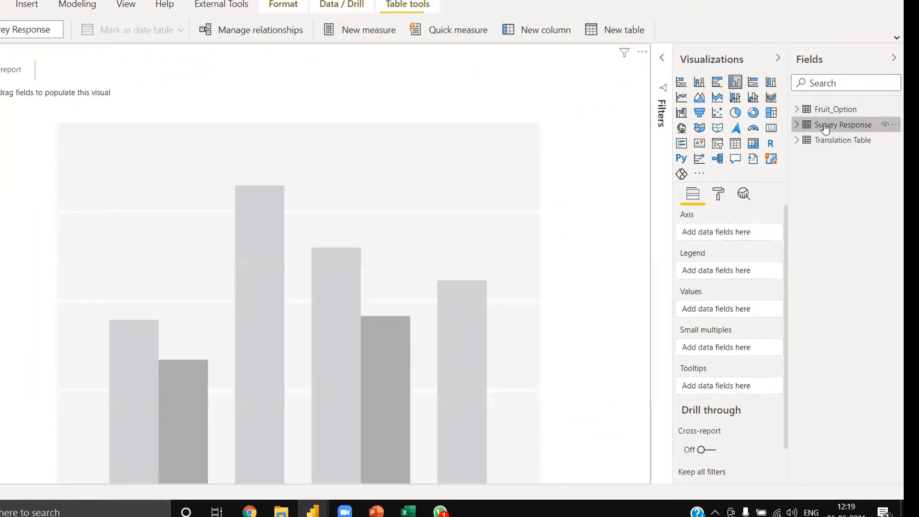
{"action": "left_click", "coordinate": [797, 125]}
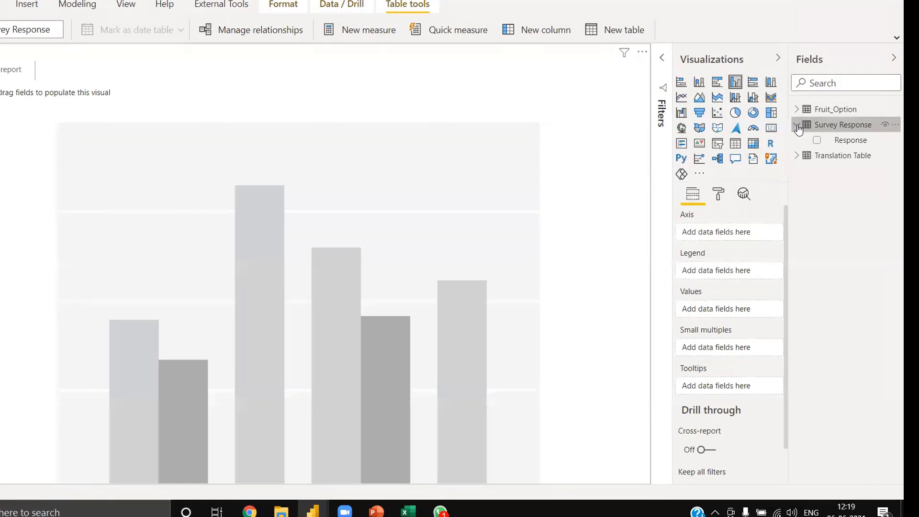
{"action": "left_click", "coordinate": [817, 141]}
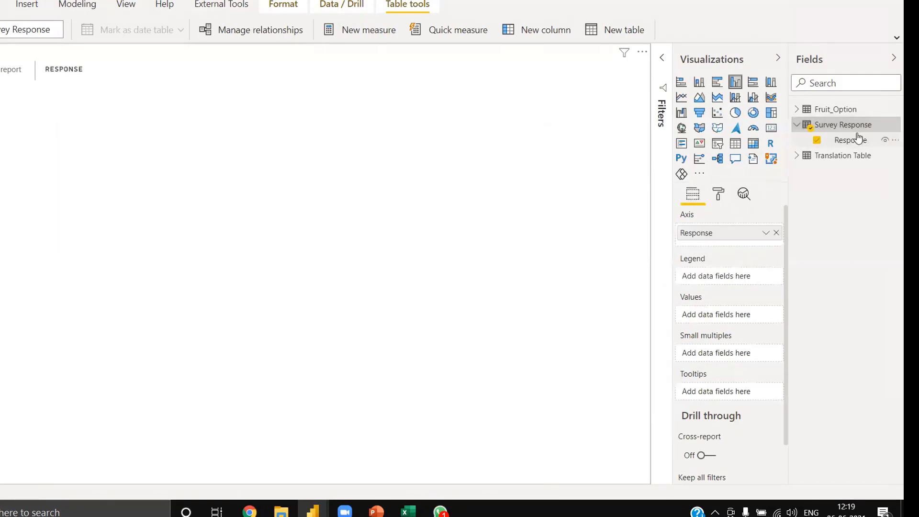
{"action": "left_click_drag", "start_coordinate": [858, 139], "coordinate": [719, 316]}
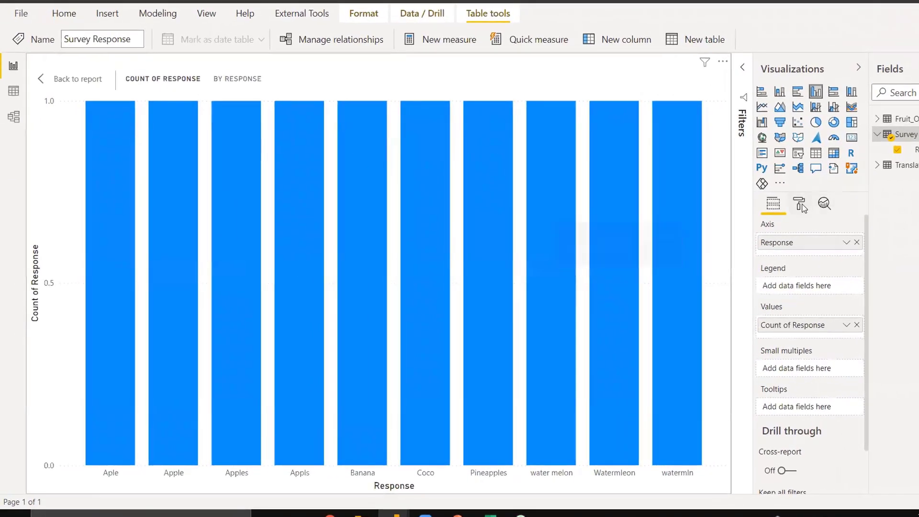
{"action": "left_click", "coordinate": [800, 205]}
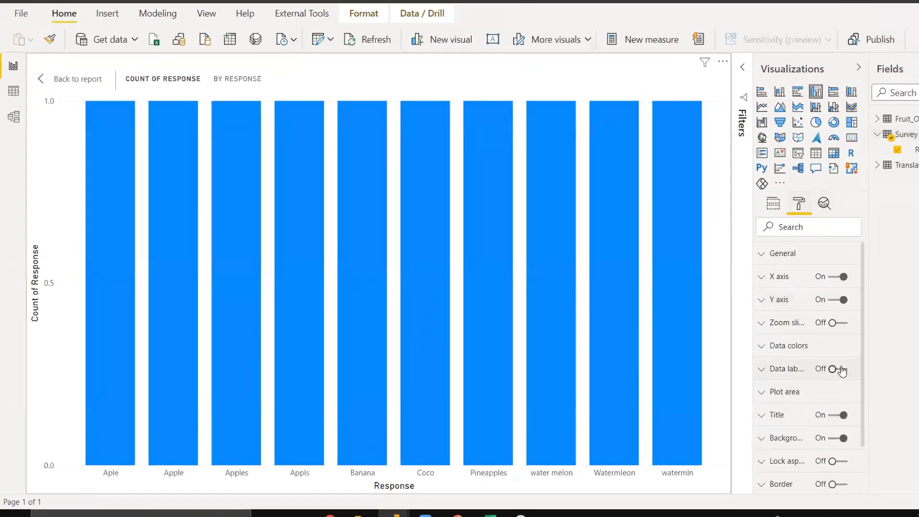
{"action": "left_click", "coordinate": [842, 369]}
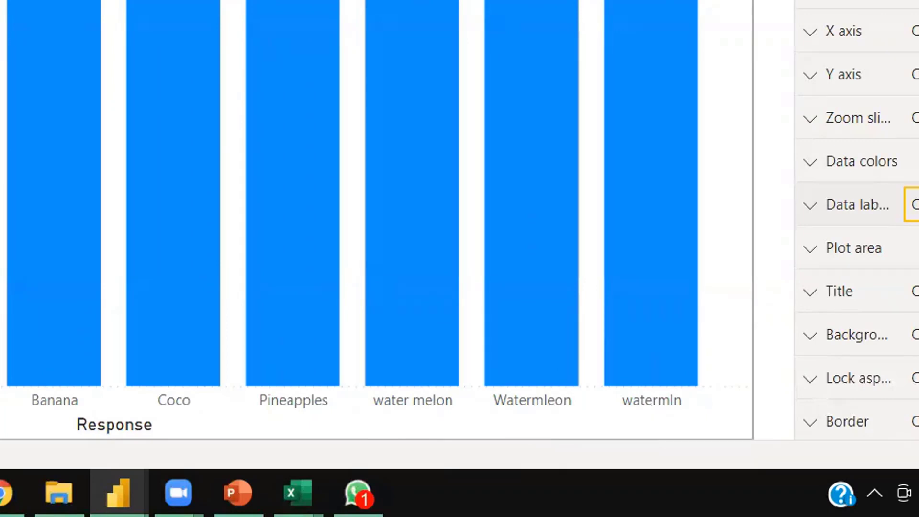
In Power Query, merge Survey Response with Fruit_Option, matching Response to Fruit with a Left Outer join.
{"action": "mouse_move", "coordinate": [405, 41]}
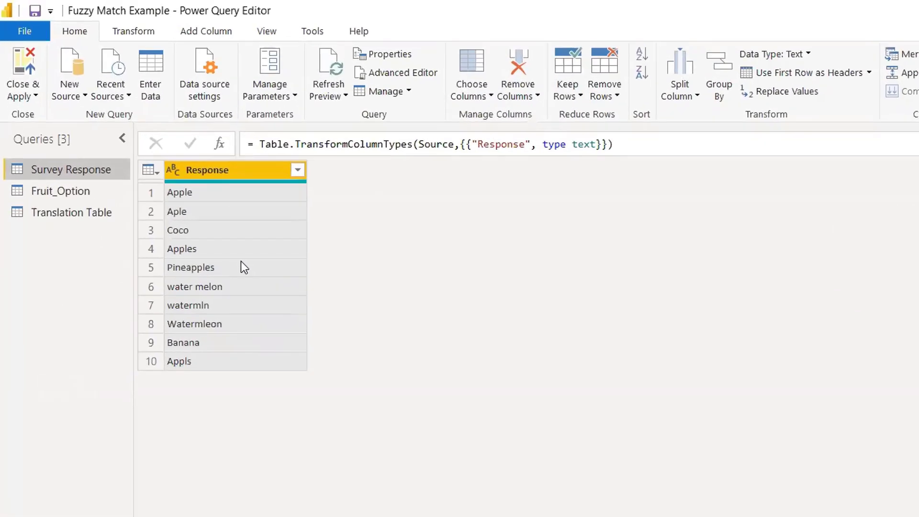
{"action": "left_click", "coordinate": [103, 192]}
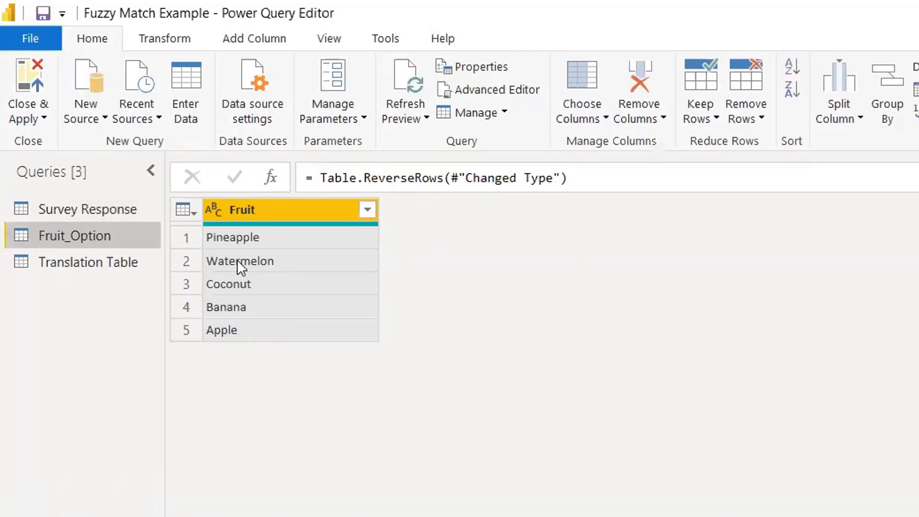
{"action": "left_click", "coordinate": [80, 207]}
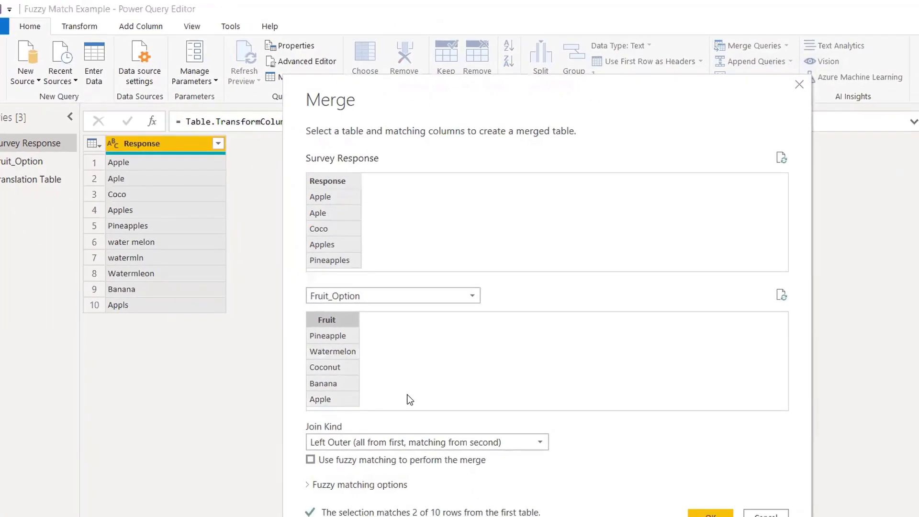
{"action": "left_click", "coordinate": [711, 513]}
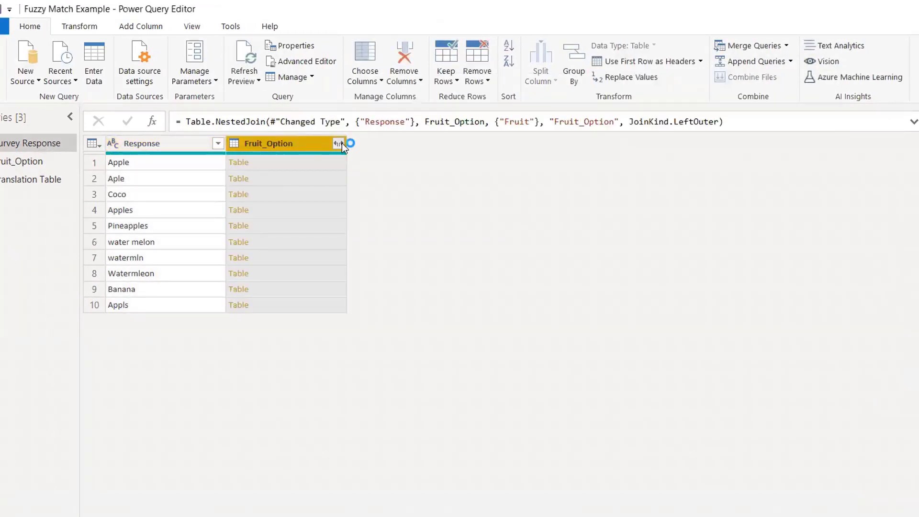
Expand the merged Fruit_Option column to its Fruit field without the original column name as prefix.
{"action": "left_click", "coordinate": [340, 143]}
{"action": "left_click", "coordinate": [182, 303]}
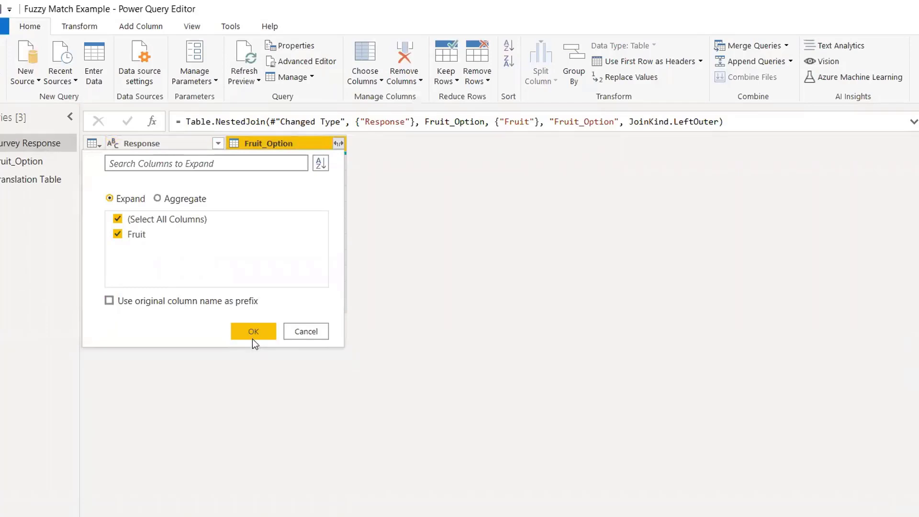
{"action": "left_click", "coordinate": [252, 331]}
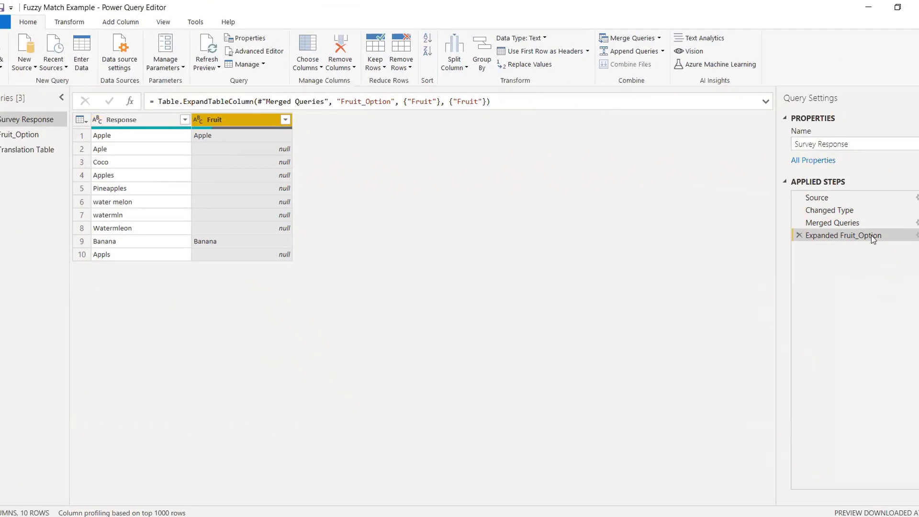
Edit the Merged Queries step to use fuzzy matching, leaving the Fruit_Option expansion settings as they are.
{"action": "left_click", "coordinate": [862, 224]}
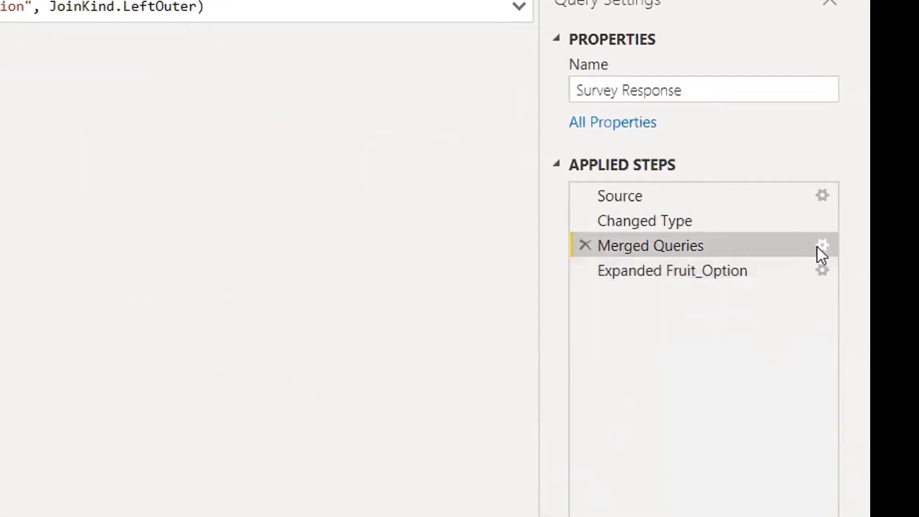
{"action": "left_click", "coordinate": [821, 245]}
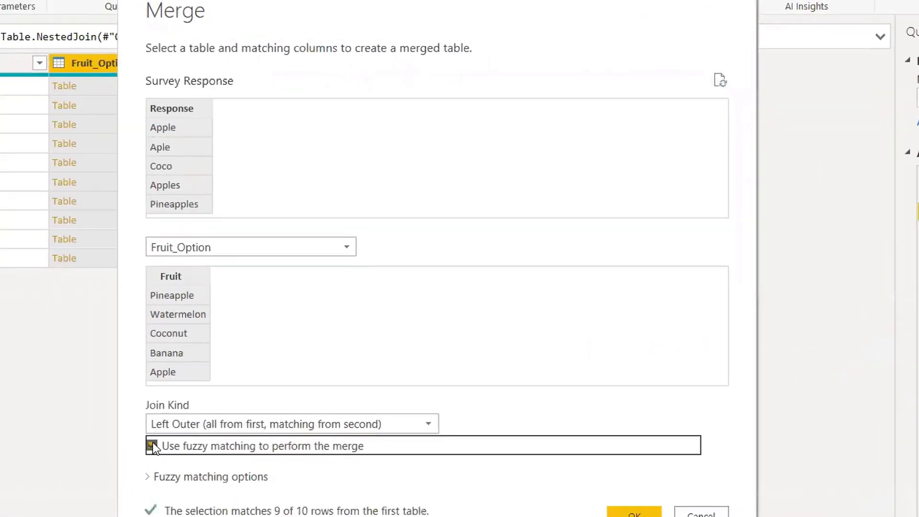
{"action": "left_click", "coordinate": [634, 513]}
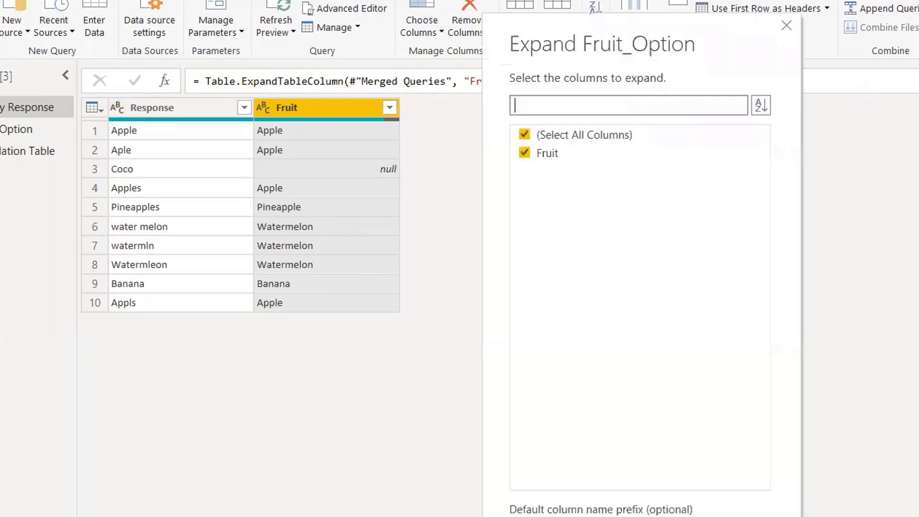
{"action": "left_click", "coordinate": [786, 25]}
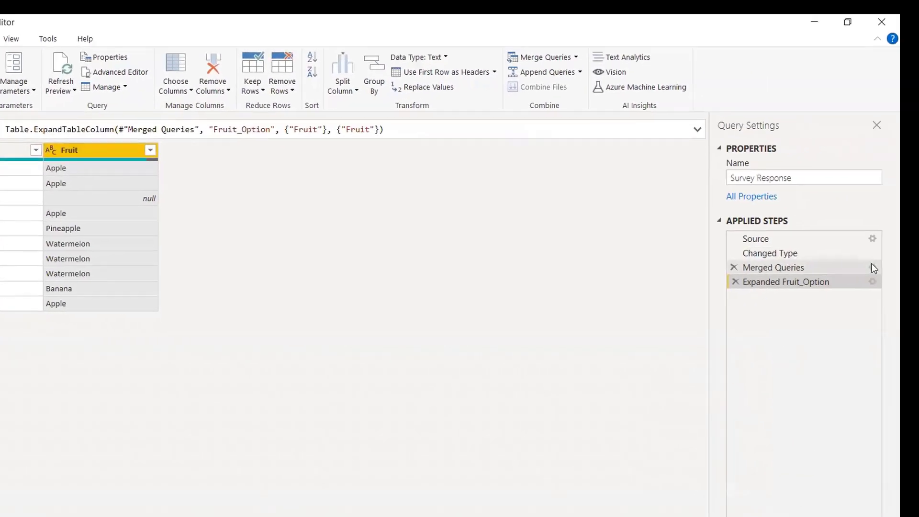
Reopen the Merged Queries settings and expand the fuzzy matching options to reach the similarity threshold.
{"action": "left_click", "coordinate": [872, 265]}
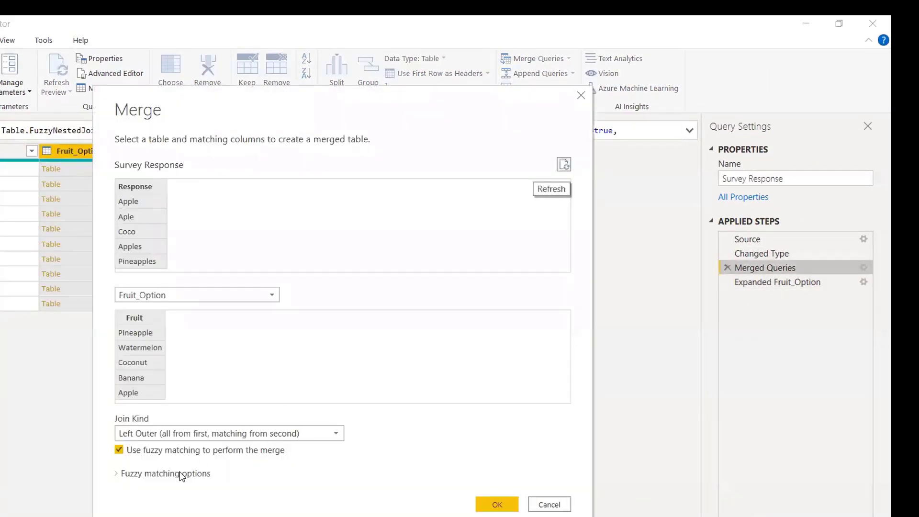
{"action": "left_click", "coordinate": [181, 475]}
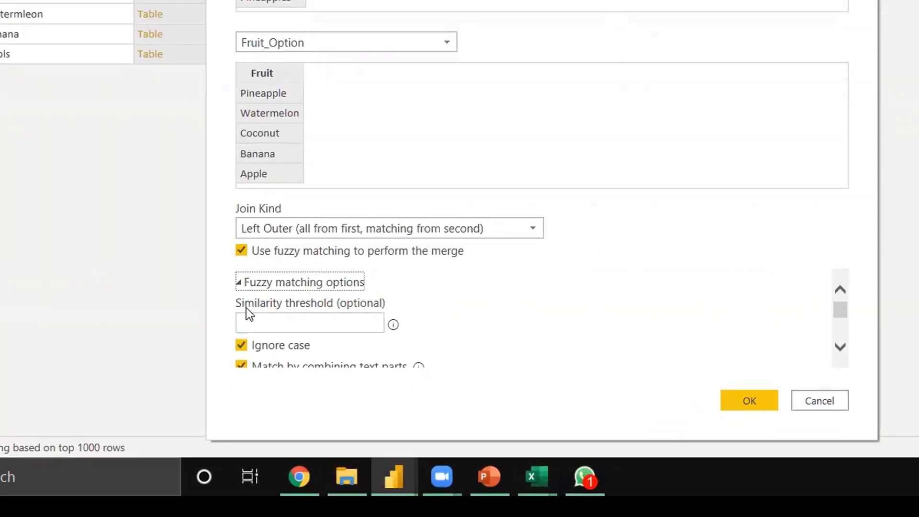
{"action": "left_click", "coordinate": [328, 320]}
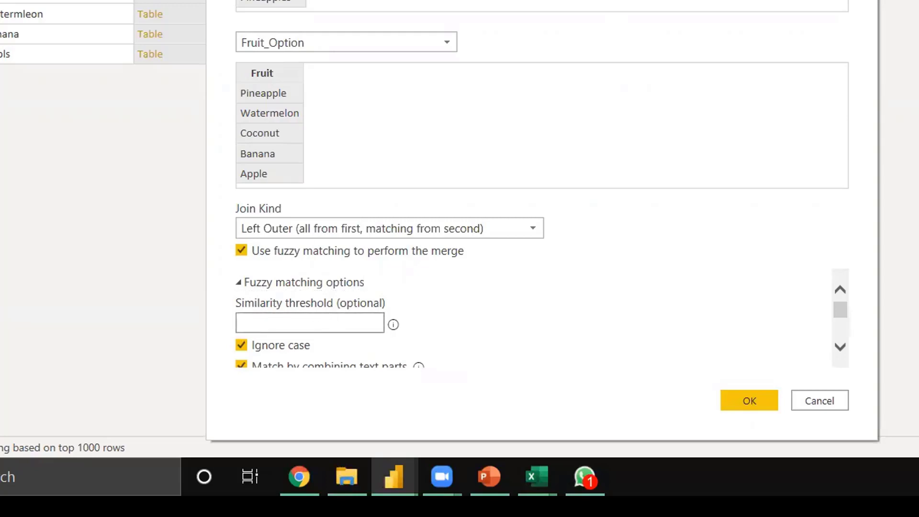
{"action": "left_click_drag", "start_coordinate": [269, 0], "coordinate": [482, 0]}
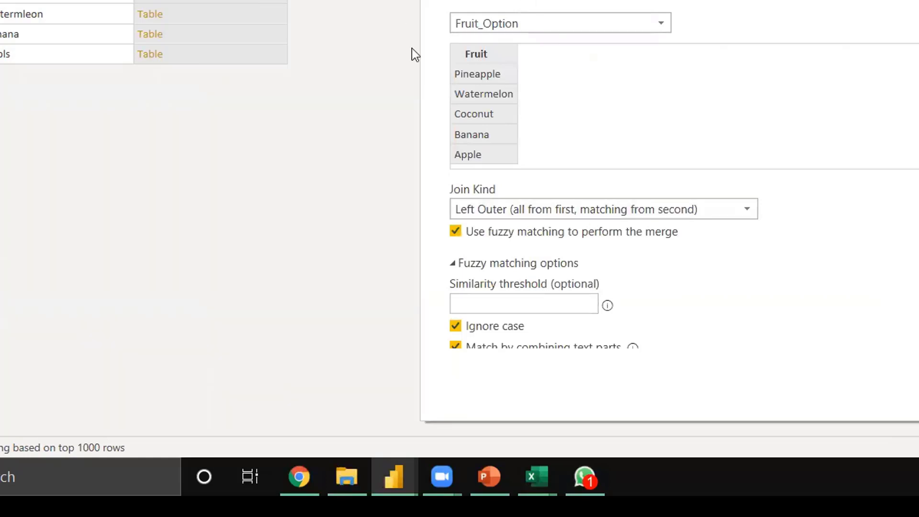
{"action": "left_click", "coordinate": [506, 299]}
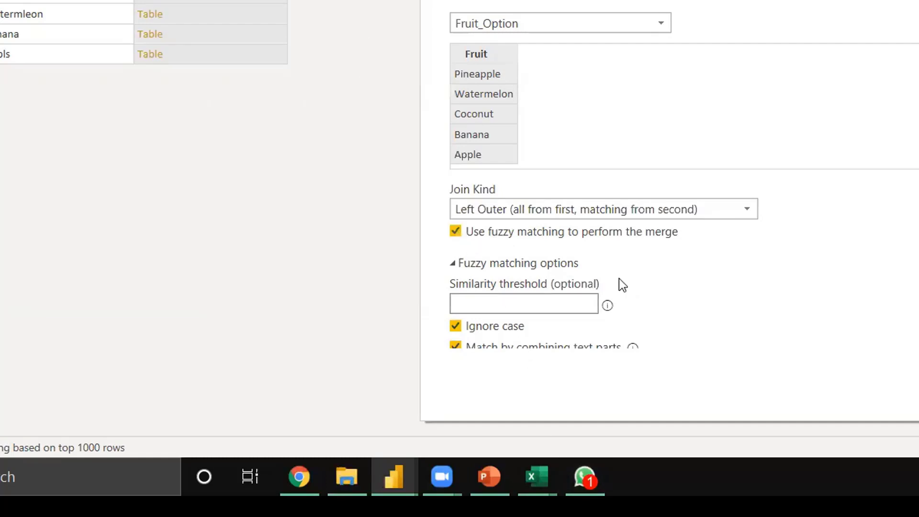
Check the default similarity threshold on the fuzzy matching slide in PowerPoint and return to the merge settings in Power Query.
{"action": "left_click", "coordinate": [490, 477]}
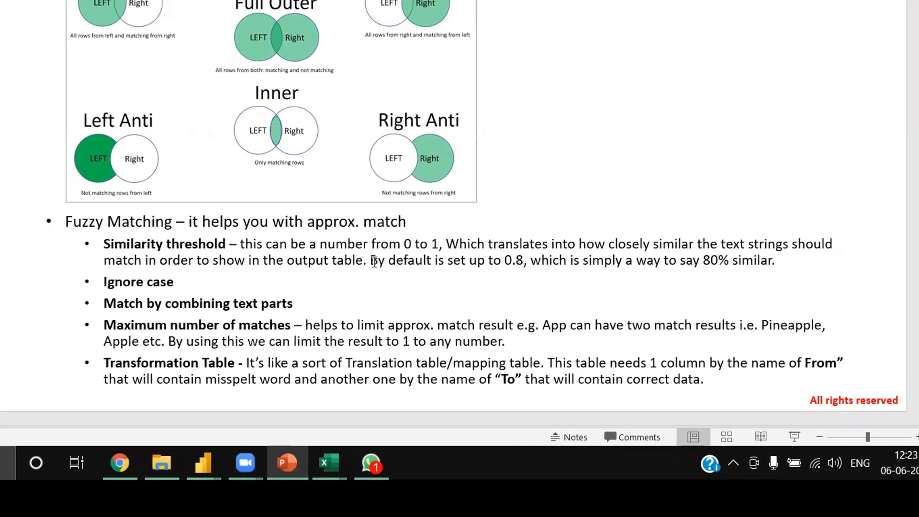
{"action": "left_click_drag", "start_coordinate": [372, 261], "coordinate": [505, 260]}
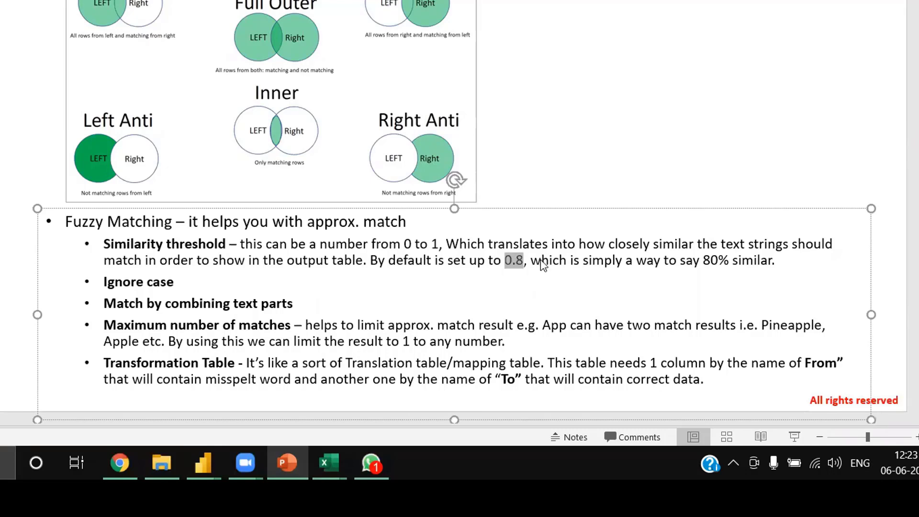
{"action": "key", "text": "alt+Tab"}
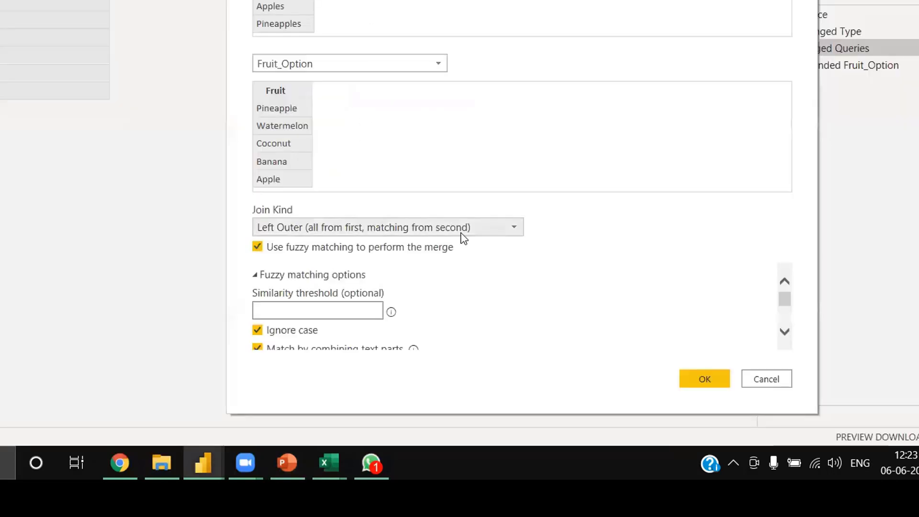
Set the fuzzy merge's similarity threshold to 0.9 and apply it.
{"action": "left_click", "coordinate": [309, 309]}
{"action": "type", "text": ".9"}
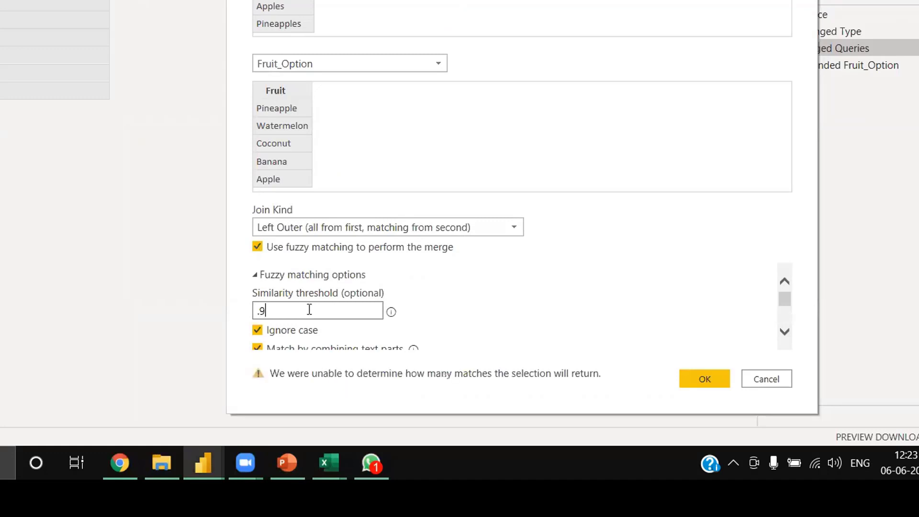
{"action": "key", "text": "Home"}
{"action": "type", "text": "0"}
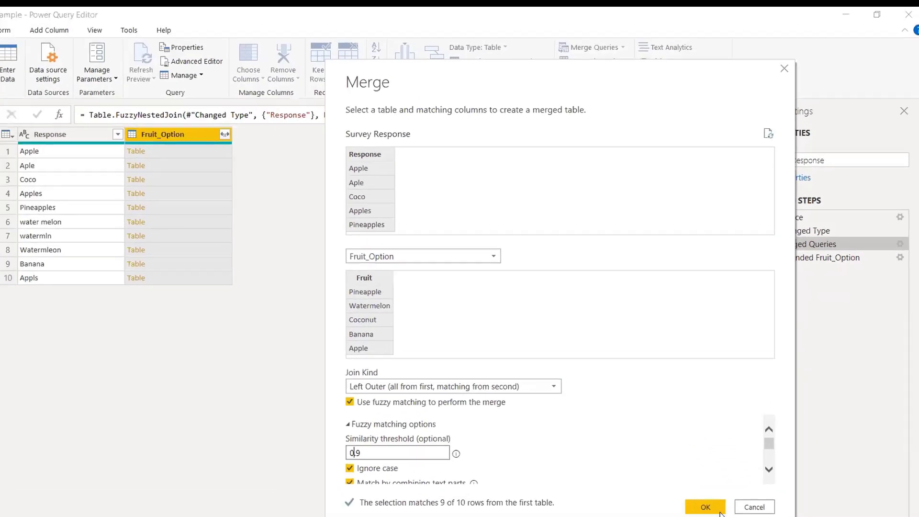
{"action": "left_click", "coordinate": [719, 510]}
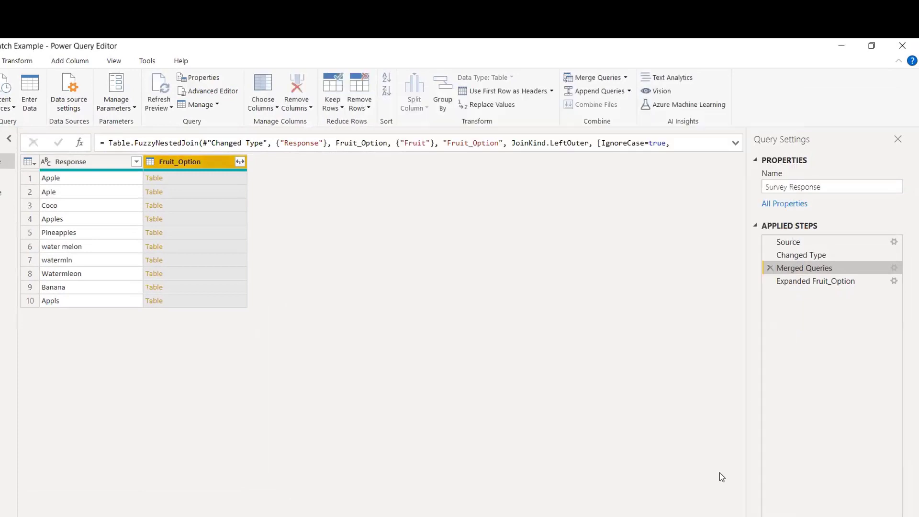
Set the fuzzy merge's similarity threshold to 1 in the Merged Queries step and check the resulting matches in the expanded Fruit column.
{"action": "left_click", "coordinate": [803, 282]}
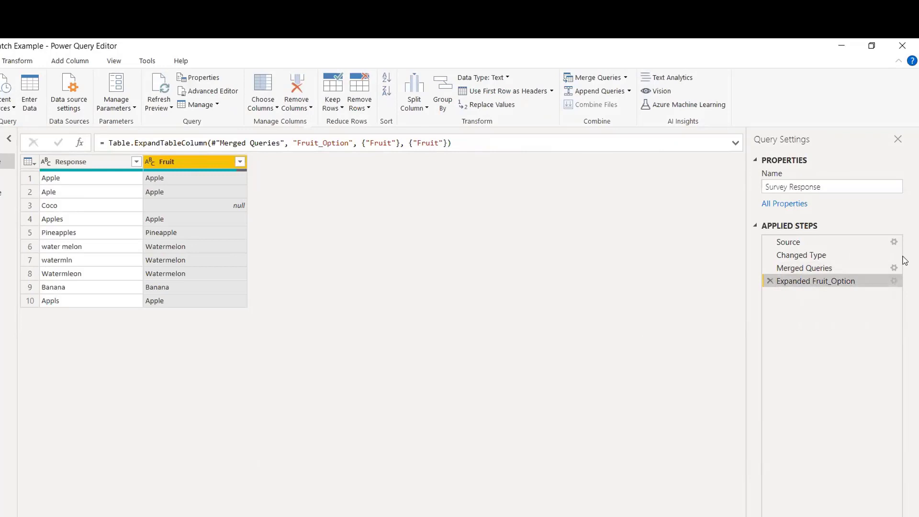
{"action": "left_click", "coordinate": [894, 268]}
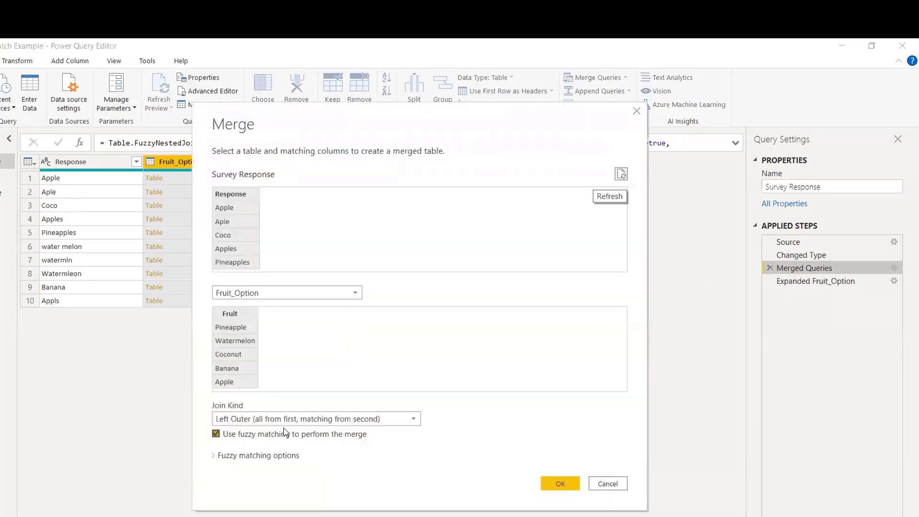
{"action": "left_click", "coordinate": [266, 455]}
{"action": "double_click", "coordinate": [262, 482]}
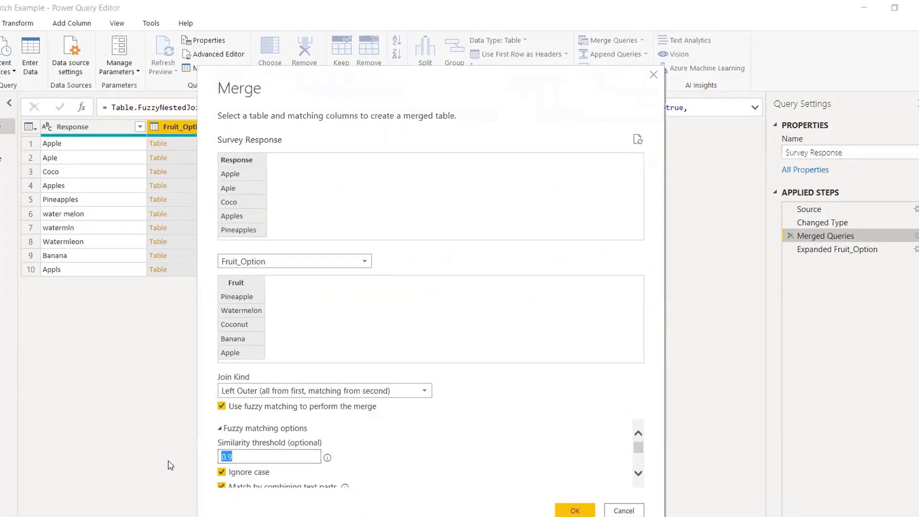
{"action": "type", "text": "1"}
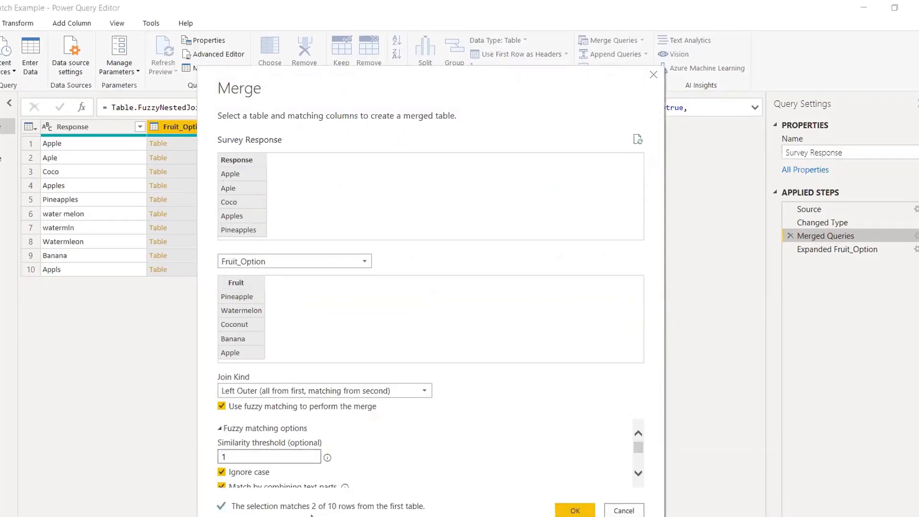
{"action": "left_click", "coordinate": [580, 508]}
{"action": "left_click", "coordinate": [860, 251]}
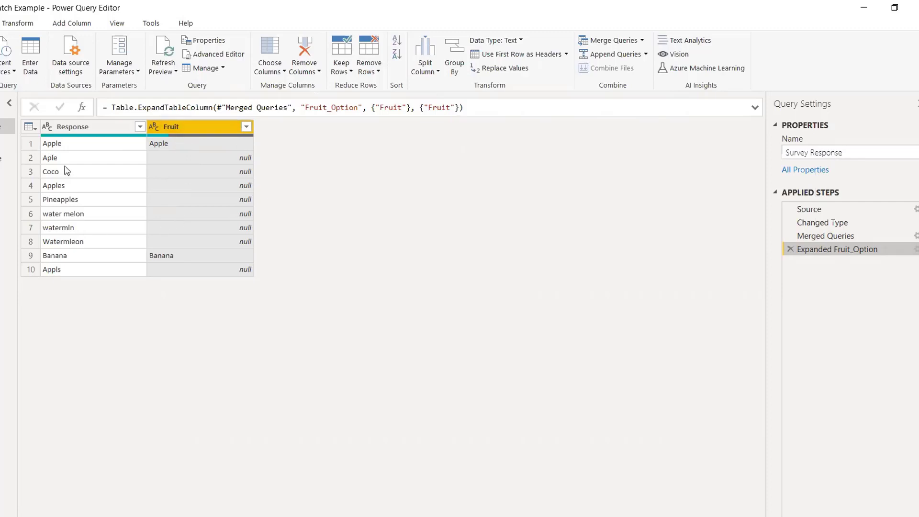
Set the Merged Queries step's similarity threshold to 0.5, apply it, and view the matches in the Expanded Fruit_Option step.
{"action": "left_click", "coordinate": [826, 236]}
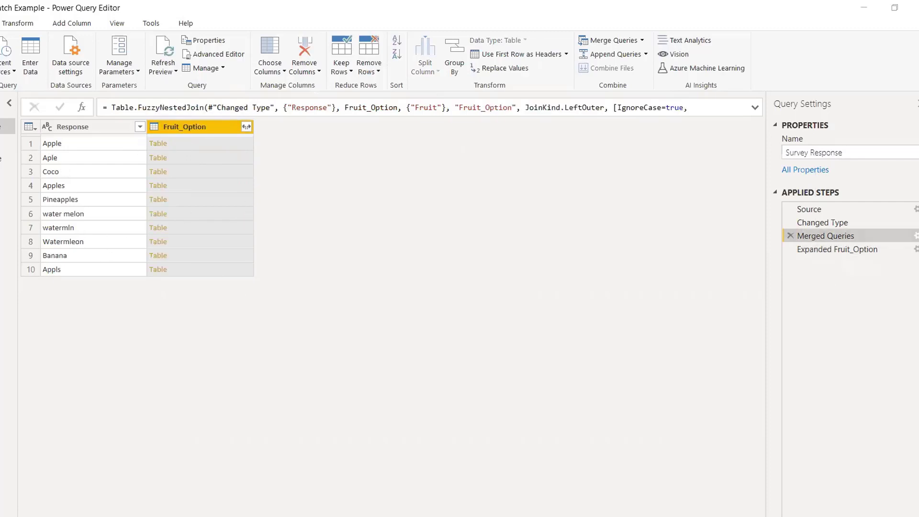
{"action": "left_click", "coordinate": [915, 236]}
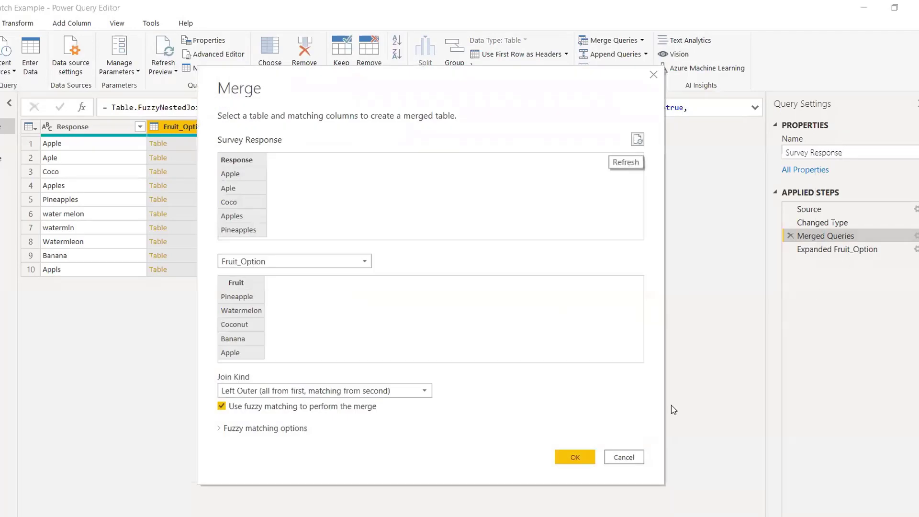
{"action": "left_click", "coordinate": [308, 434]}
{"action": "scroll", "coordinate": [306, 436], "scroll_direction": "down", "scroll_amount": 1}
{"action": "left_click_drag", "start_coordinate": [235, 431], "coordinate": [206, 433]}
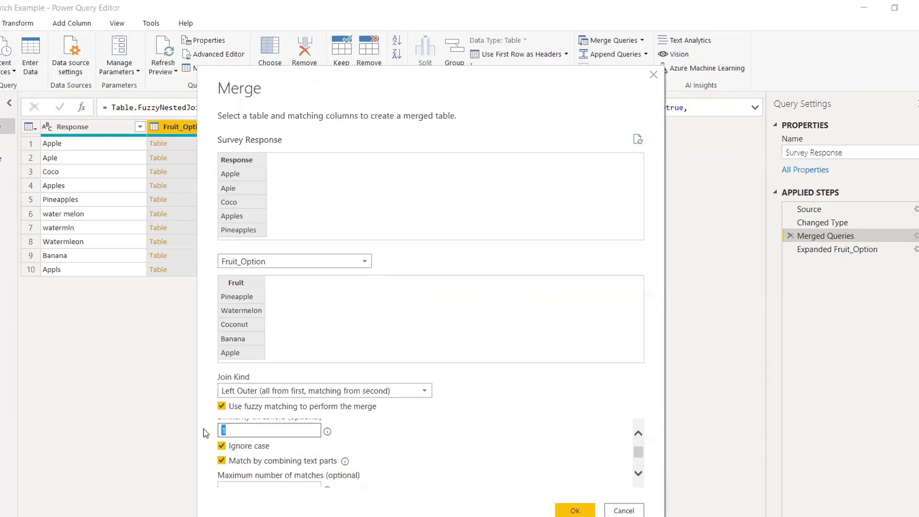
{"action": "type", "text": ".5"}
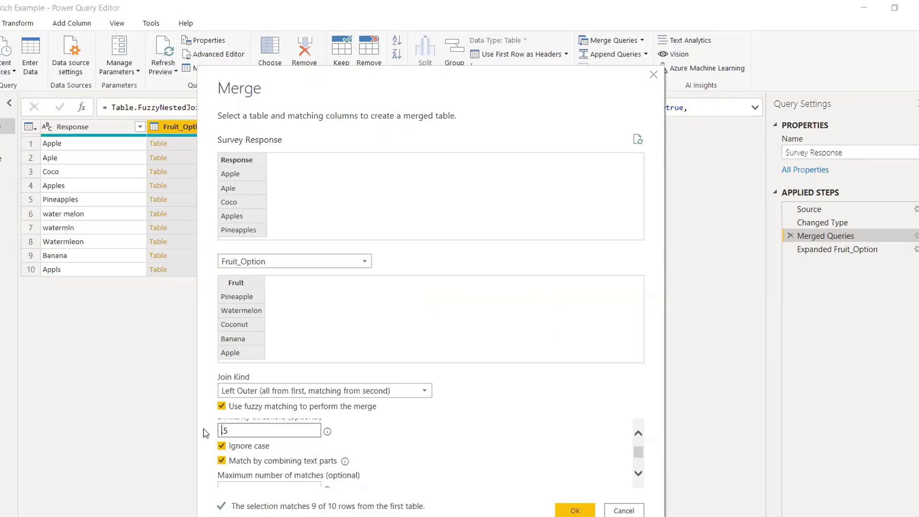
{"action": "type", "text": "0"}
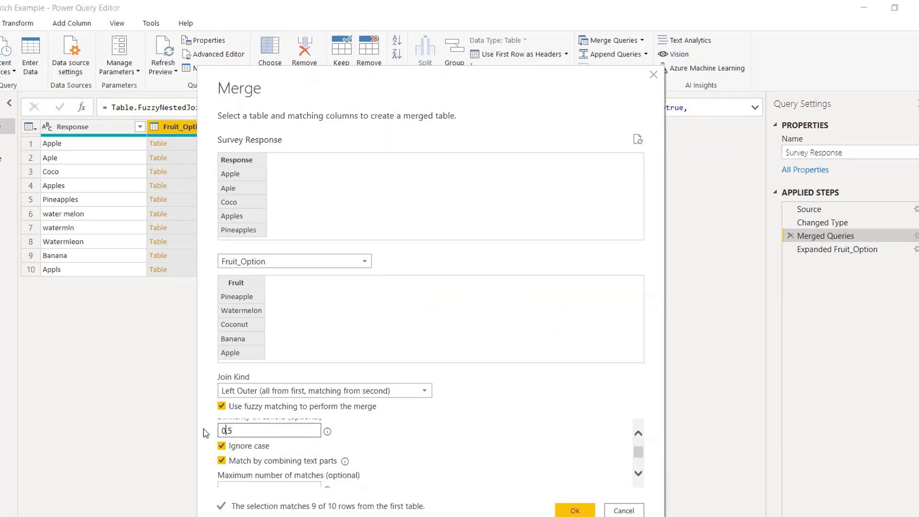
{"action": "left_click", "coordinate": [574, 511]}
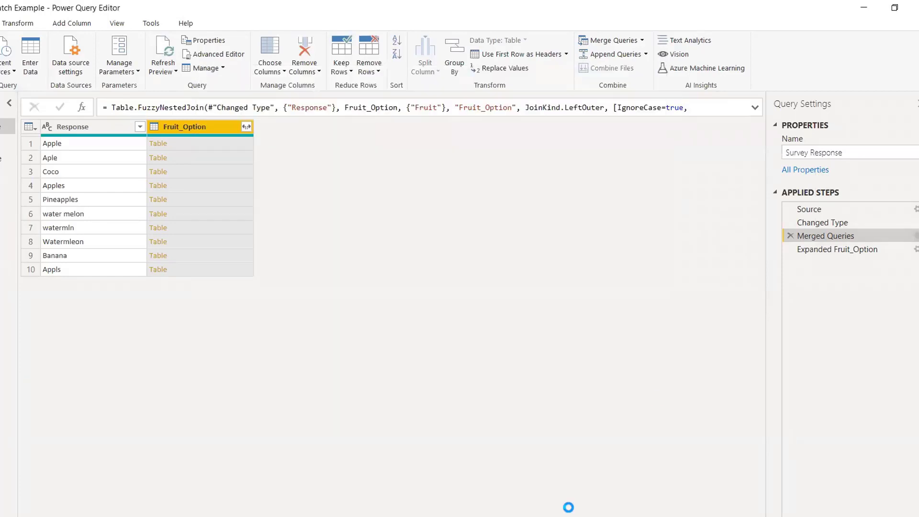
{"action": "left_click", "coordinate": [846, 250]}
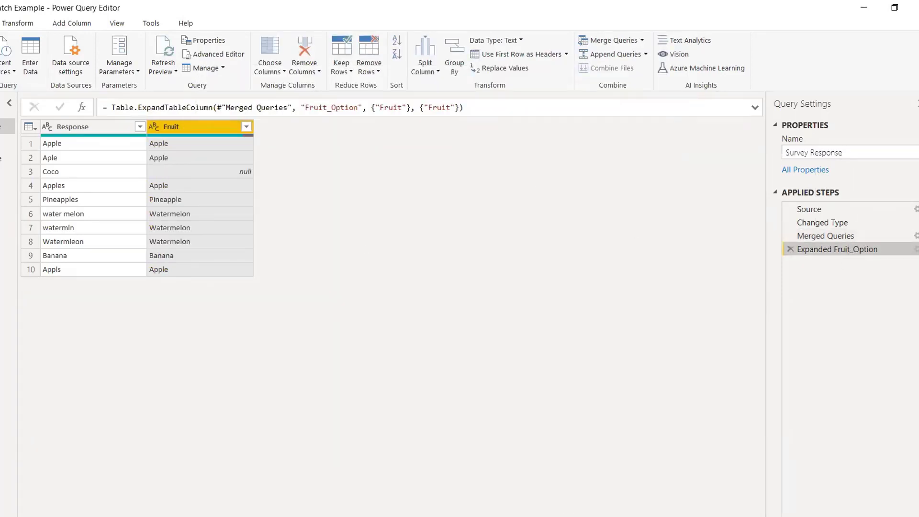
Edit the Merged Queries formula directly so its Threshold argument is 0.2.
{"action": "left_click", "coordinate": [894, 236]}
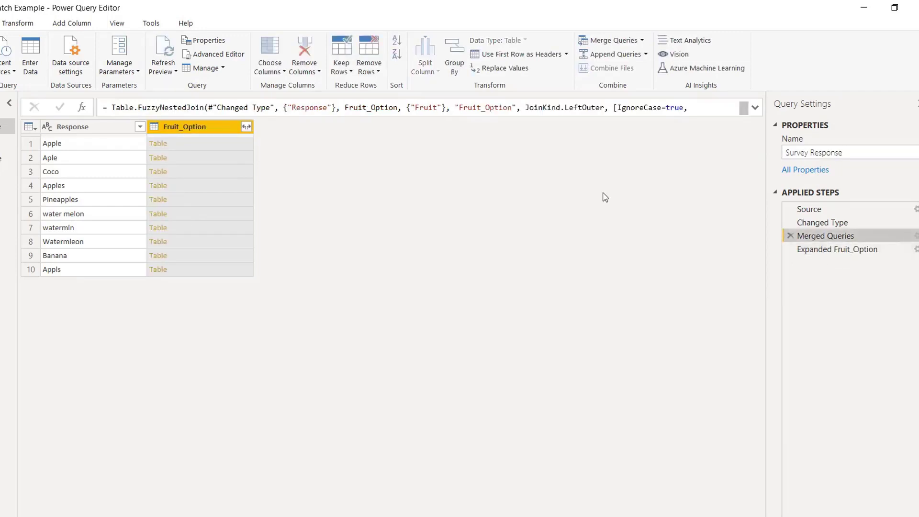
{"action": "left_click", "coordinate": [755, 108]}
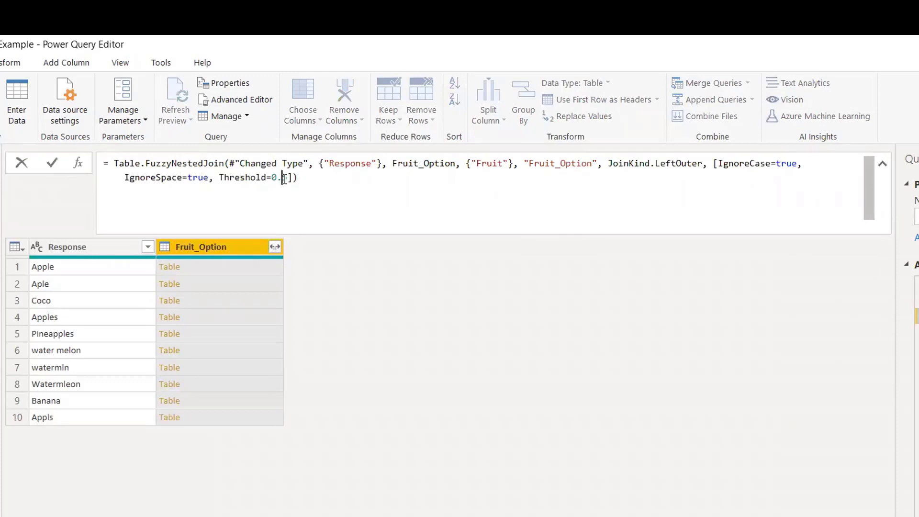
{"action": "key", "text": "BackSpace"}
{"action": "type", "text": "2"}
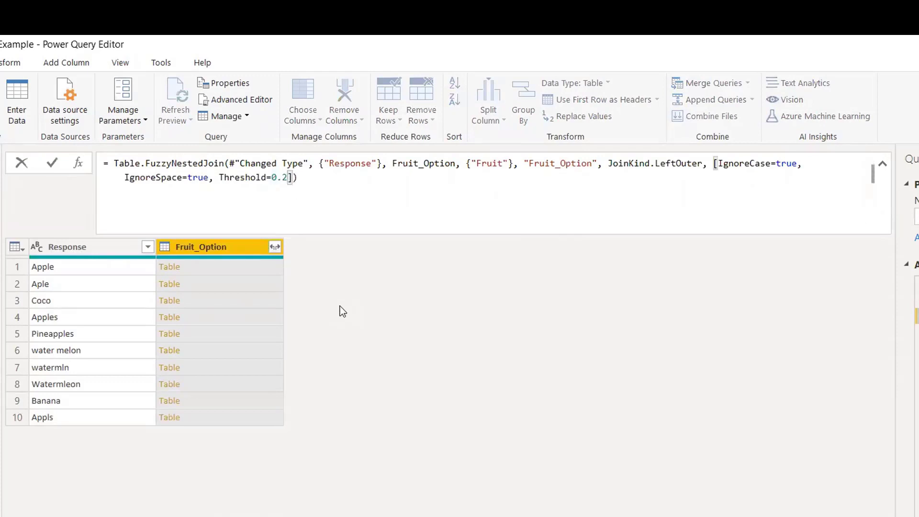
{"action": "key", "text": "Return"}
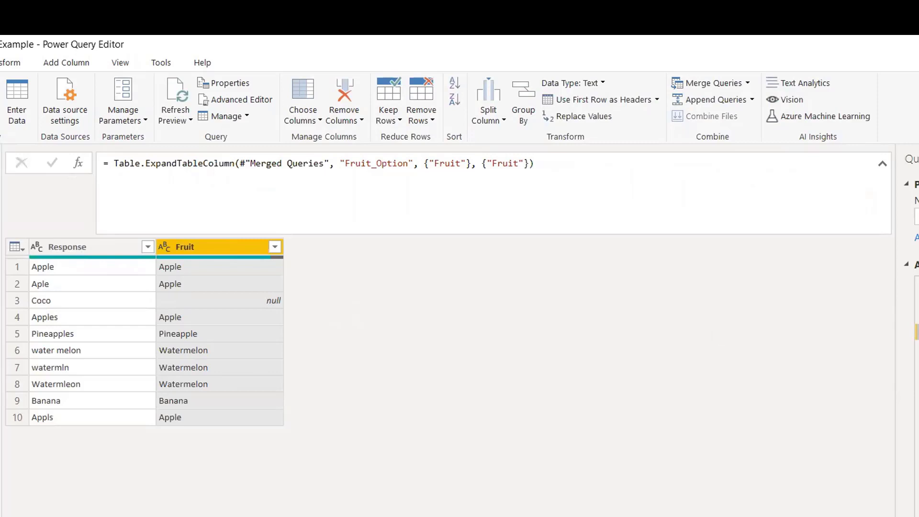
Reopen the Merged Queries settings and examine the fuzzy matching options, from the similarity threshold and combining text parts to the maximum number of matches.
{"action": "left_click", "coordinate": [918, 316]}
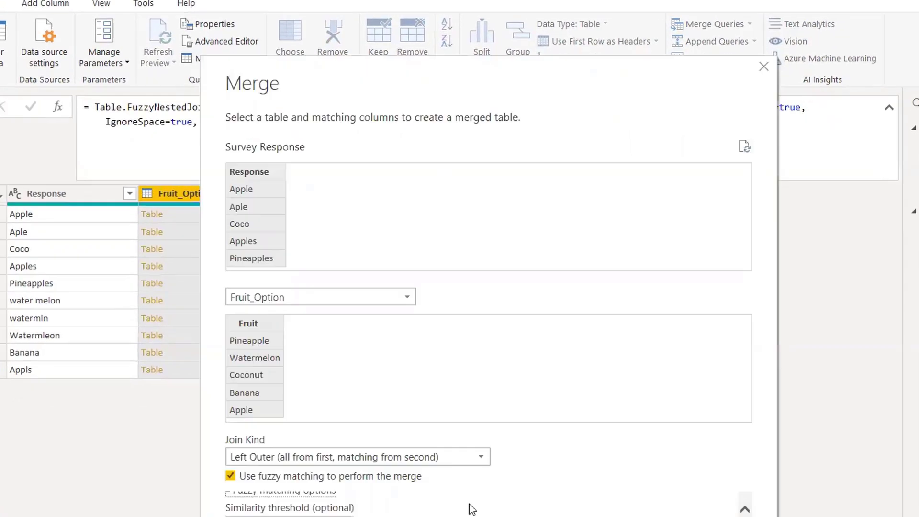
{"action": "scroll", "coordinate": [469, 509], "scroll_direction": "down", "scroll_amount": 1}
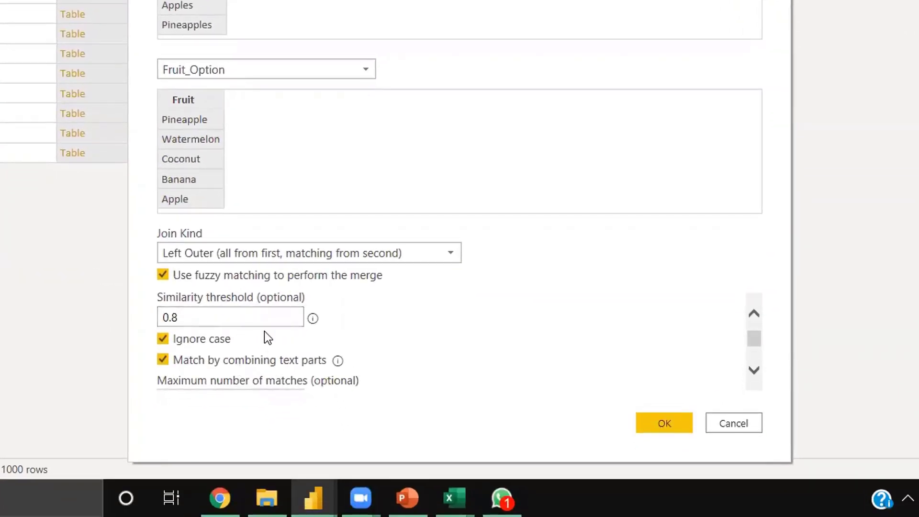
{"action": "scroll", "coordinate": [265, 335], "scroll_direction": "down", "scroll_amount": 1}
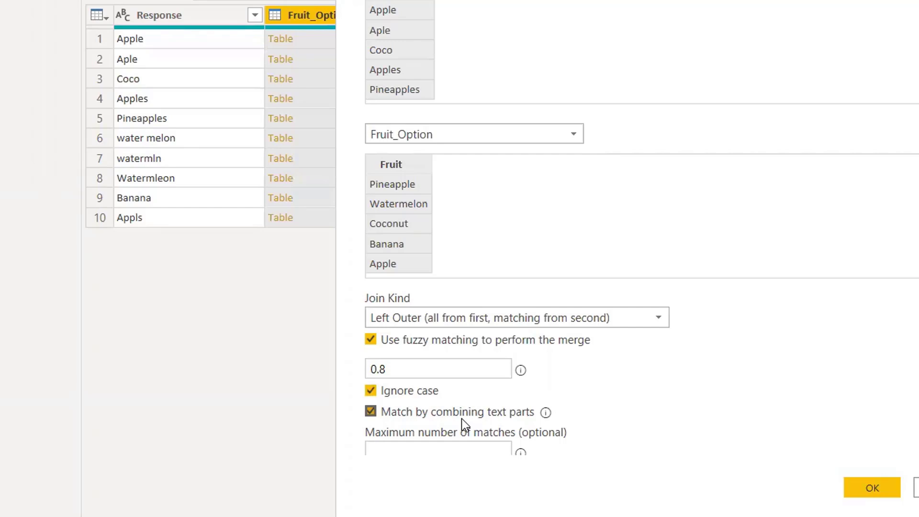
{"action": "scroll", "coordinate": [461, 419], "scroll_direction": "down", "scroll_amount": 1}
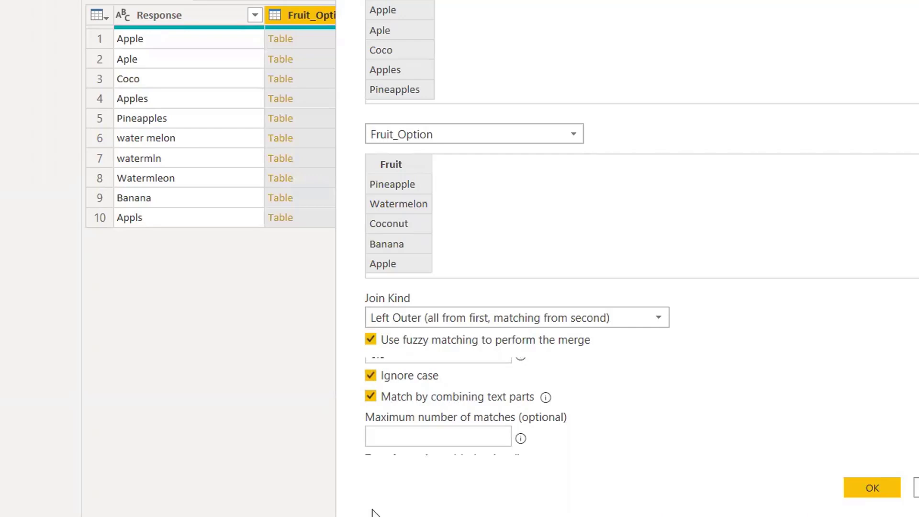
{"action": "left_click", "coordinate": [403, 435]}
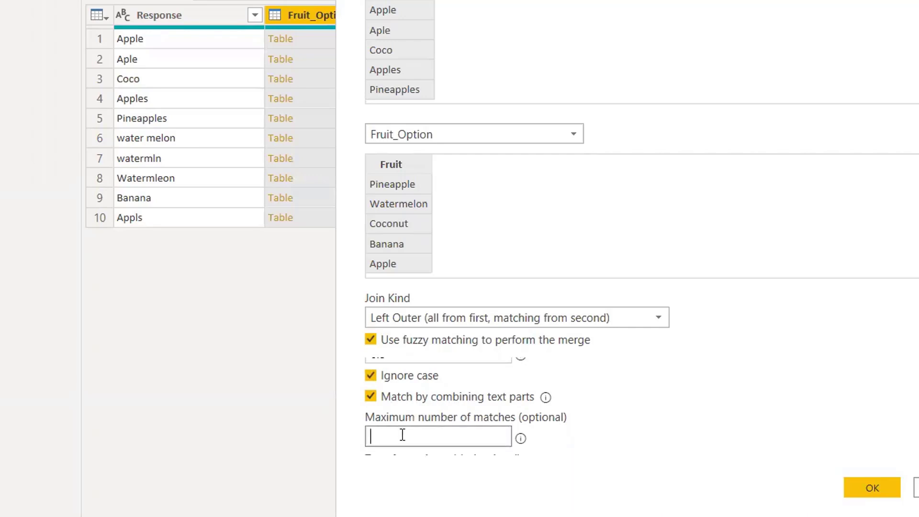
{"action": "scroll", "coordinate": [401, 434], "scroll_direction": "down", "scroll_amount": 2}
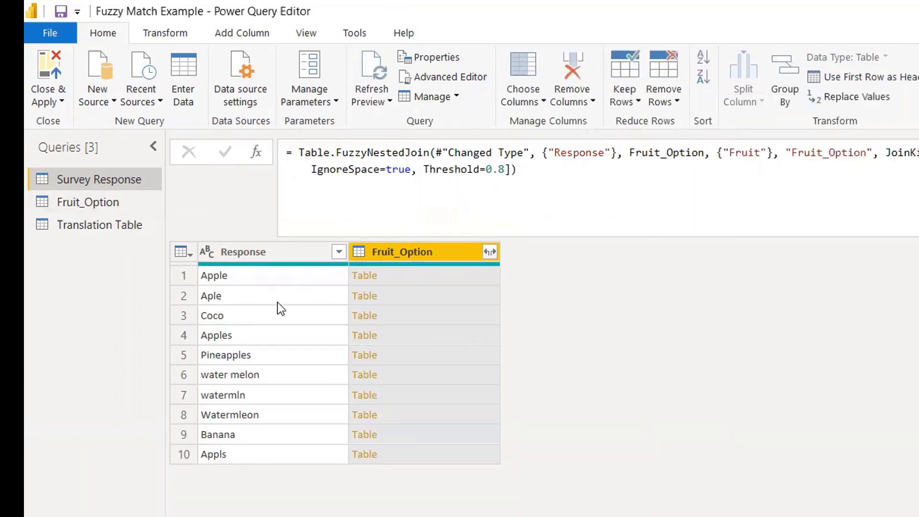
Add "App" as an eleventh response in the Survey Response source table and check the expanded fruit matches.
{"action": "left_click", "coordinate": [188, 278]}
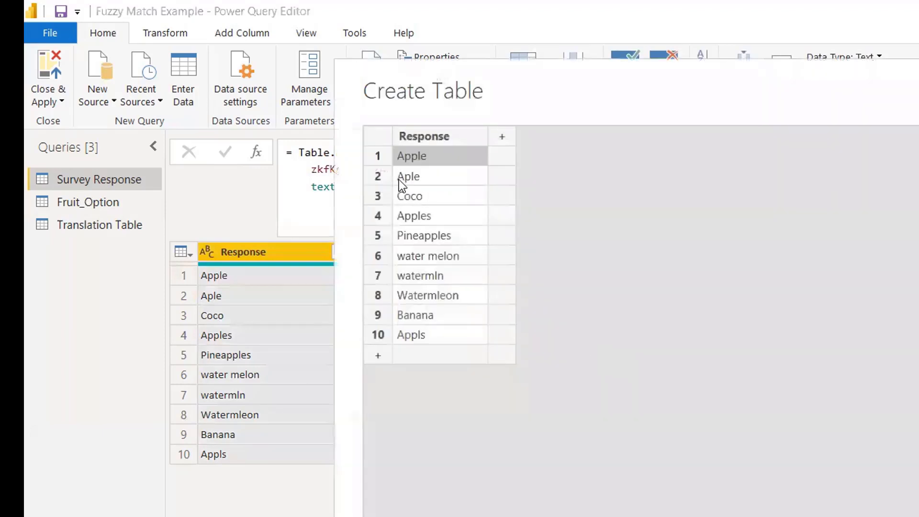
{"action": "left_click", "coordinate": [378, 357]}
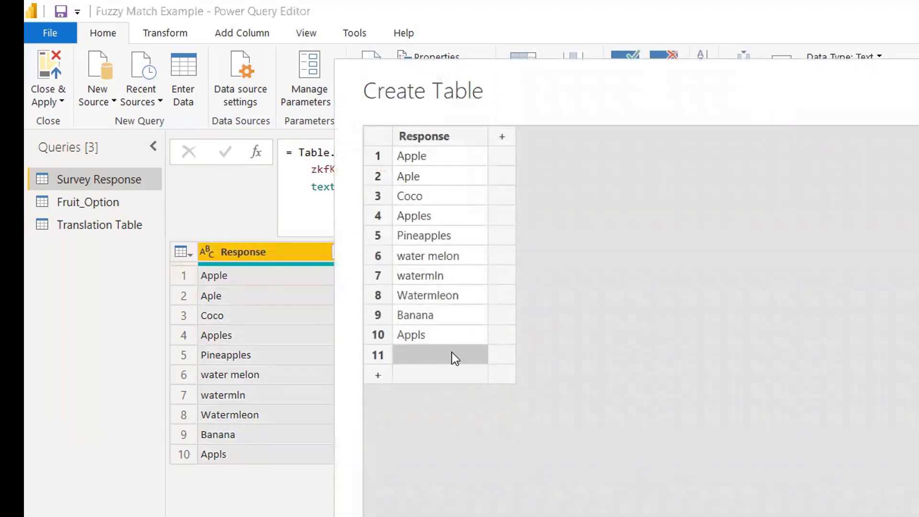
{"action": "type", "text": "App"}
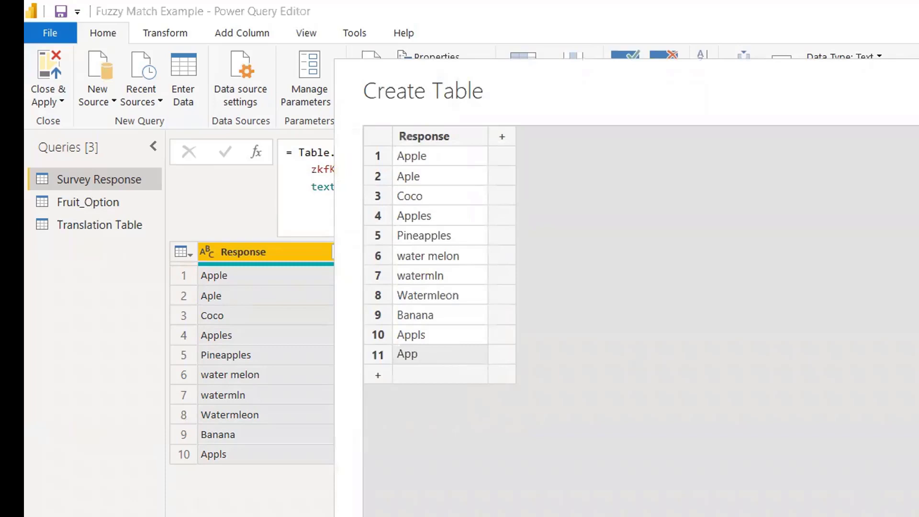
{"action": "key", "text": "Return"}
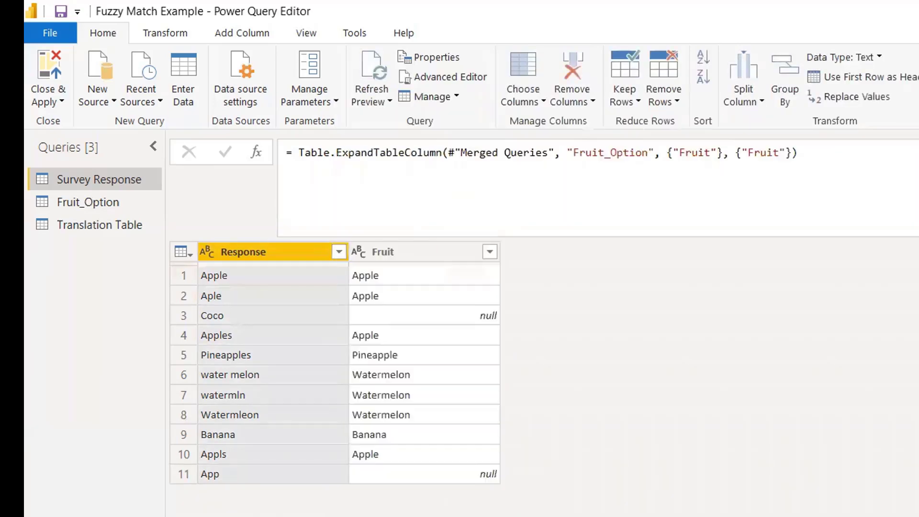
Compare the survey responses with the Fruit_Option list and try to limit the fuzzy merge to a maximum of 1 match.
{"action": "left_click", "coordinate": [918, 314]}
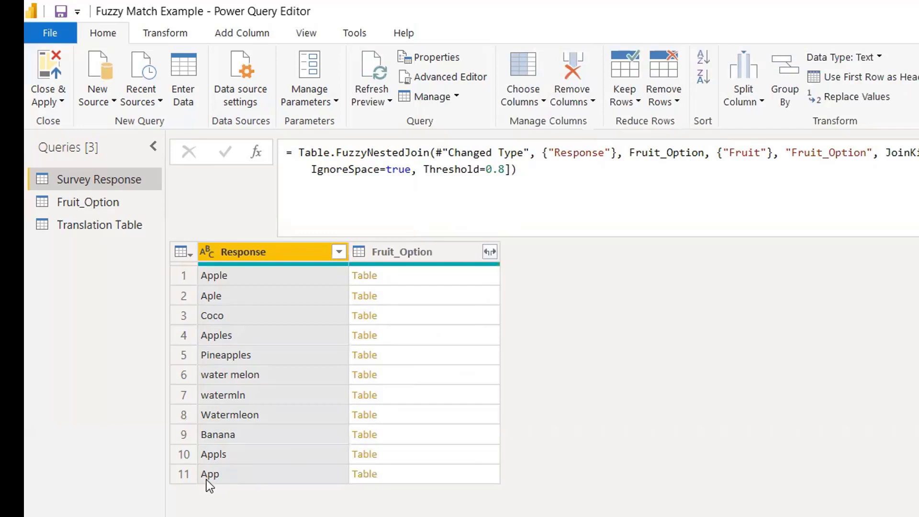
{"action": "left_click", "coordinate": [96, 201]}
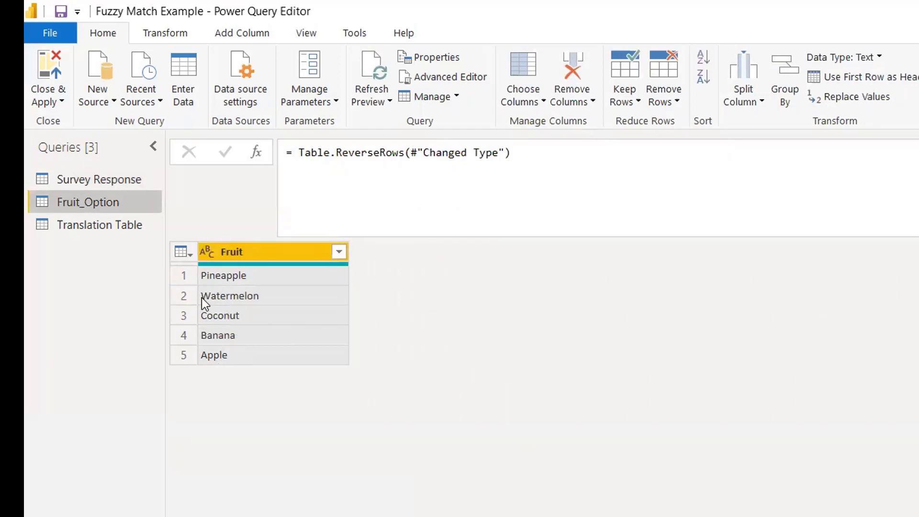
{"action": "left_click", "coordinate": [114, 182]}
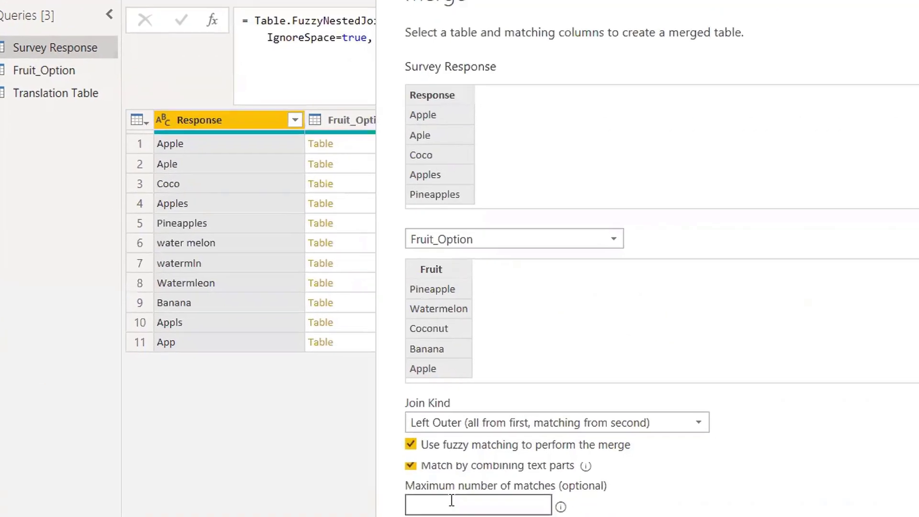
{"action": "left_click", "coordinate": [488, 428]}
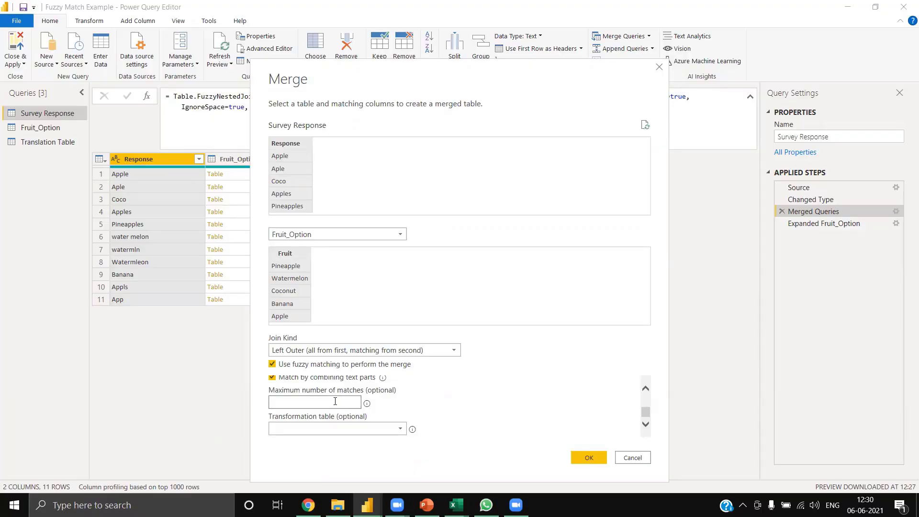
{"action": "type", "text": "1"}
{"action": "left_click", "coordinate": [588, 458]}
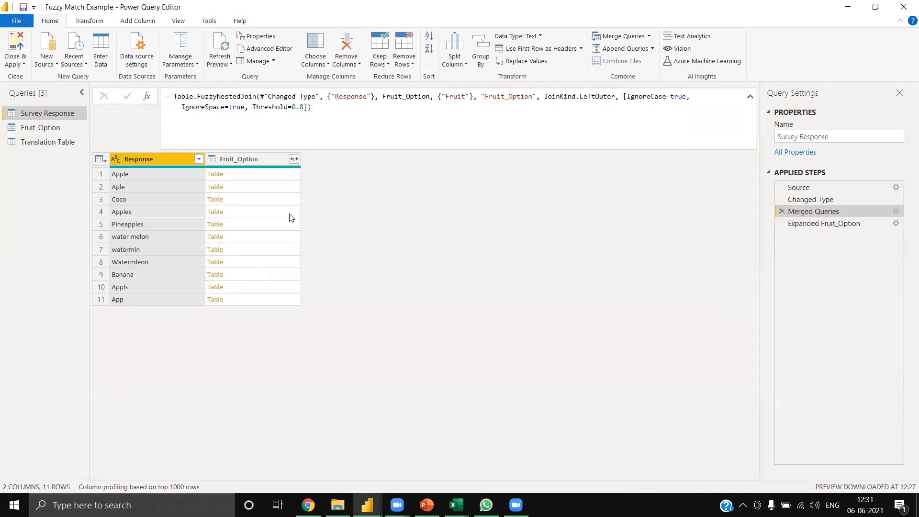
Check the Coco row in the expanded Survey Response results and reopen the Merged Queries fuzzy matching options.
{"action": "left_click", "coordinate": [895, 223]}
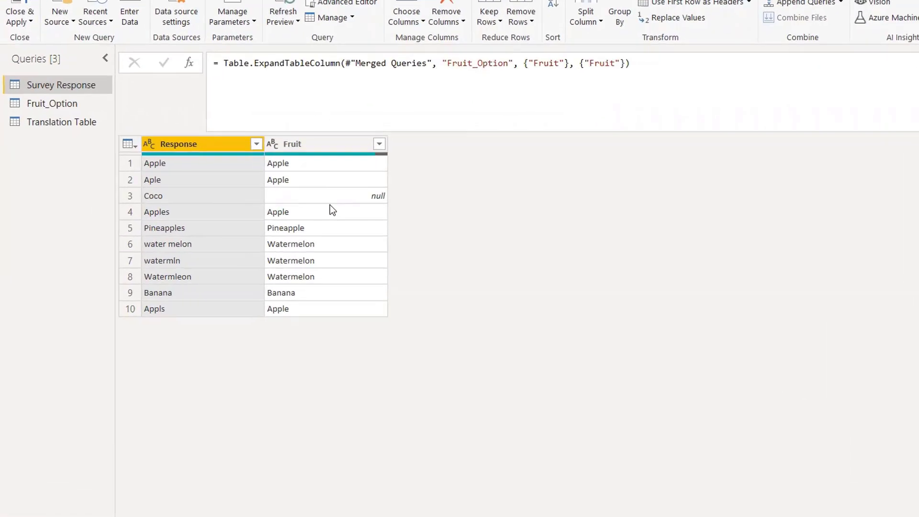
{"action": "left_click", "coordinate": [160, 198]}
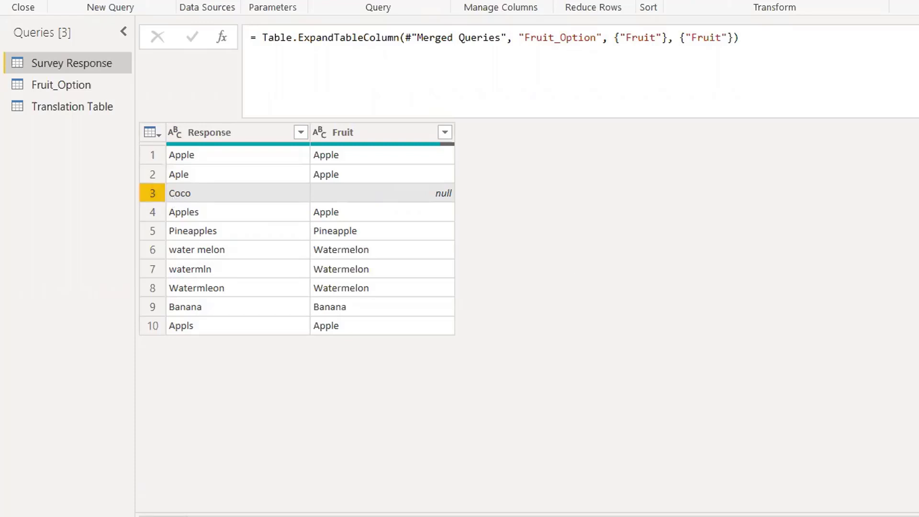
{"action": "left_click", "coordinate": [795, 141]}
{"action": "left_click", "coordinate": [892, 140]}
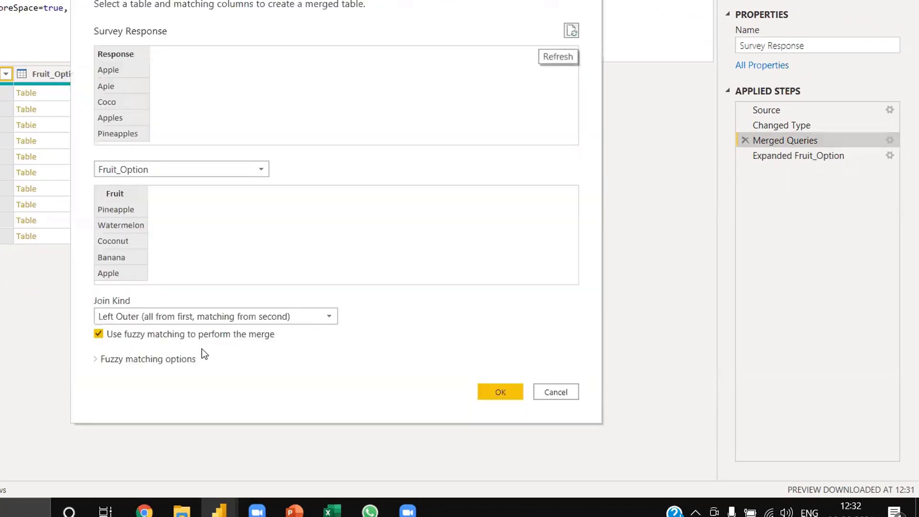
{"action": "left_click", "coordinate": [178, 360]}
{"action": "scroll", "coordinate": [210, 405], "scroll_direction": "down", "scroll_amount": 1}
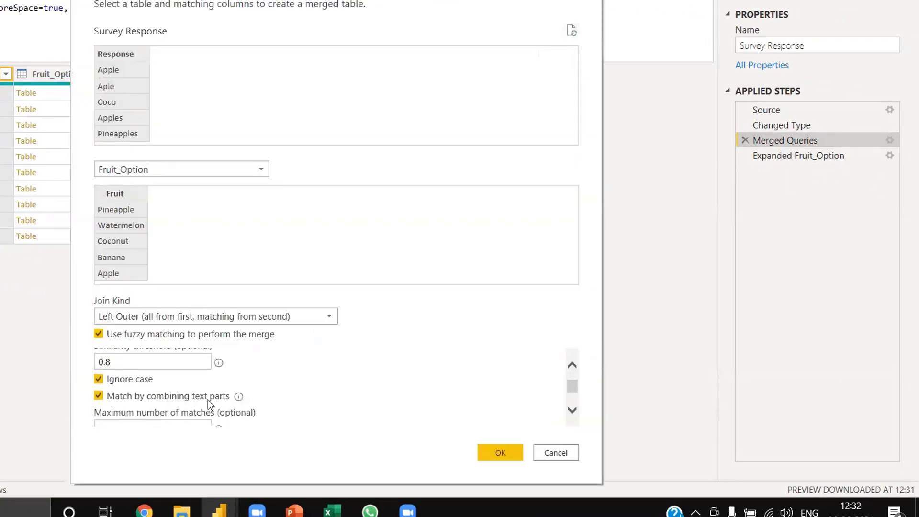
{"action": "scroll", "coordinate": [208, 402], "scroll_direction": "up", "scroll_amount": 1}
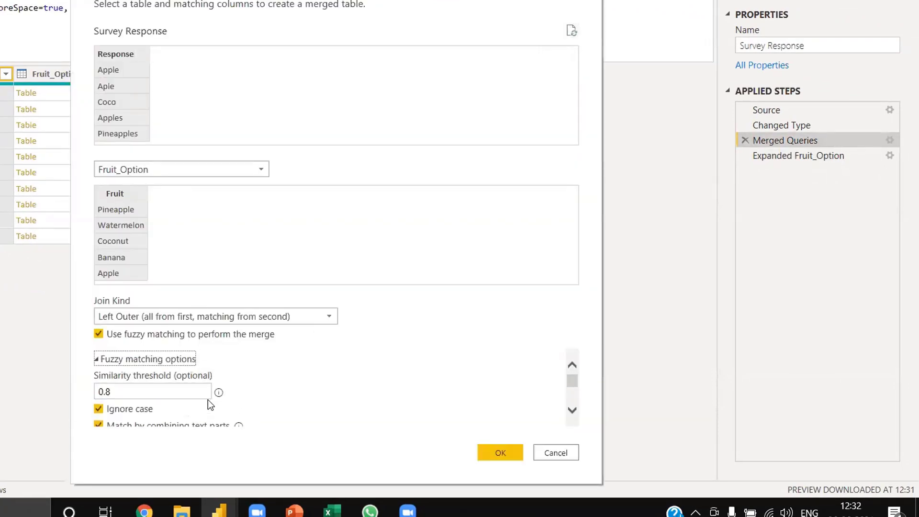
Turn fuzzy matching off and back on to compare the matches, inspect the Transformation table option, and discard the dialog.
{"action": "left_click", "coordinate": [98, 334]}
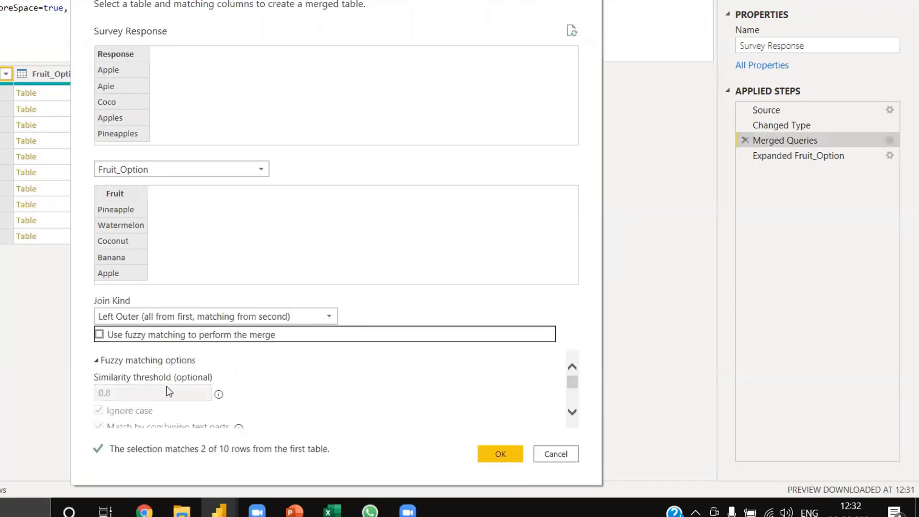
{"action": "scroll", "coordinate": [168, 388], "scroll_direction": "down", "scroll_amount": 1}
{"action": "scroll", "coordinate": [167, 388], "scroll_direction": "up", "scroll_amount": 1}
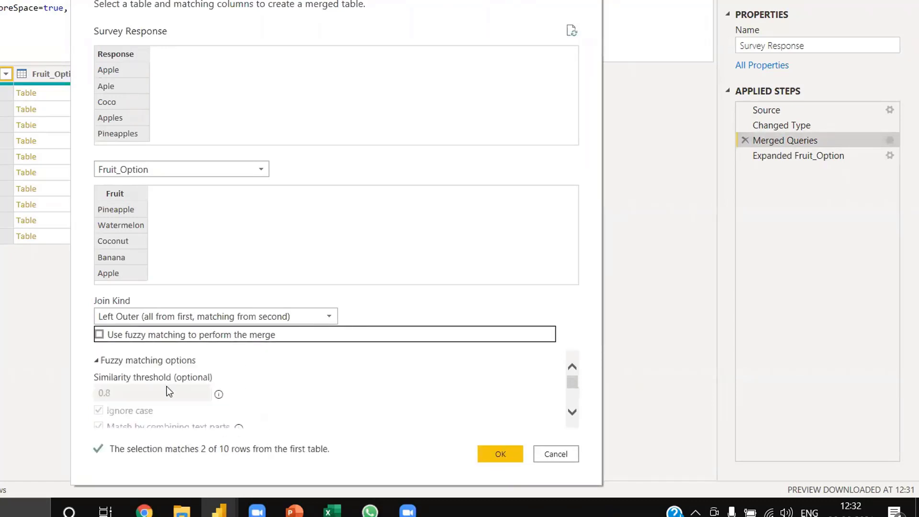
{"action": "left_click", "coordinate": [98, 335]}
{"action": "scroll", "coordinate": [243, 381], "scroll_direction": "down", "scroll_amount": 2}
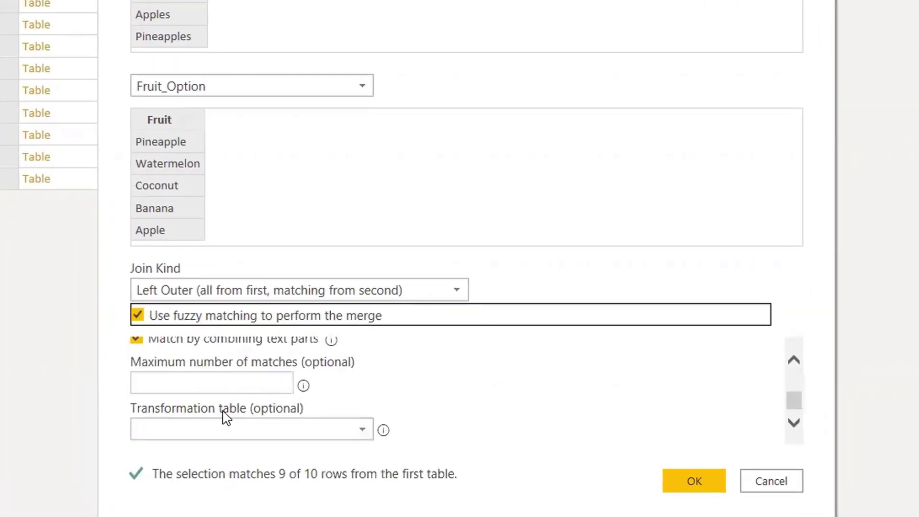
{"action": "left_click", "coordinate": [223, 411]}
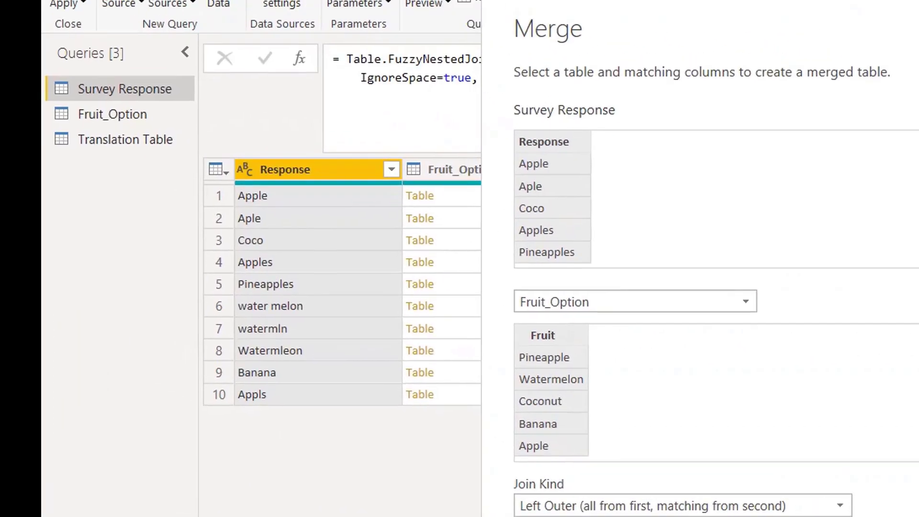
{"action": "left_click", "coordinate": [772, 479]}
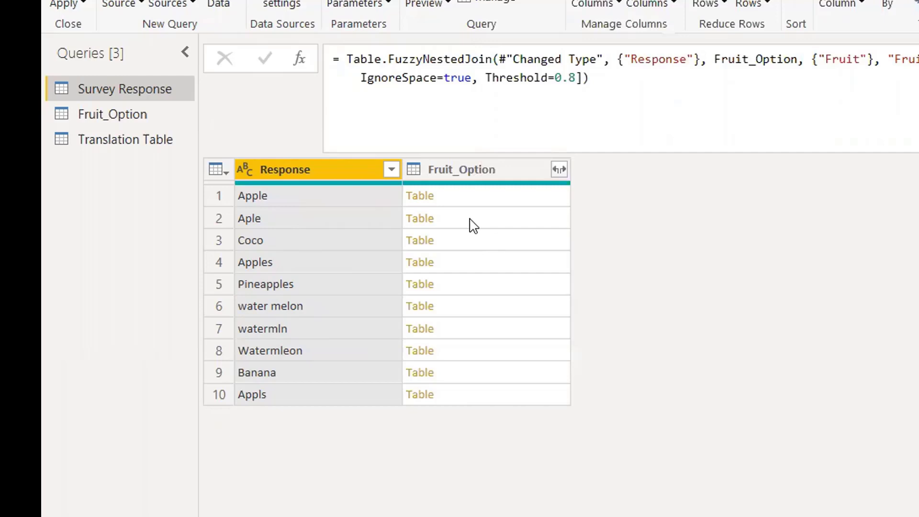
Examine the From and To columns of the Translation Table and compare them with the Fruit_Option list.
{"action": "left_click", "coordinate": [117, 139]}
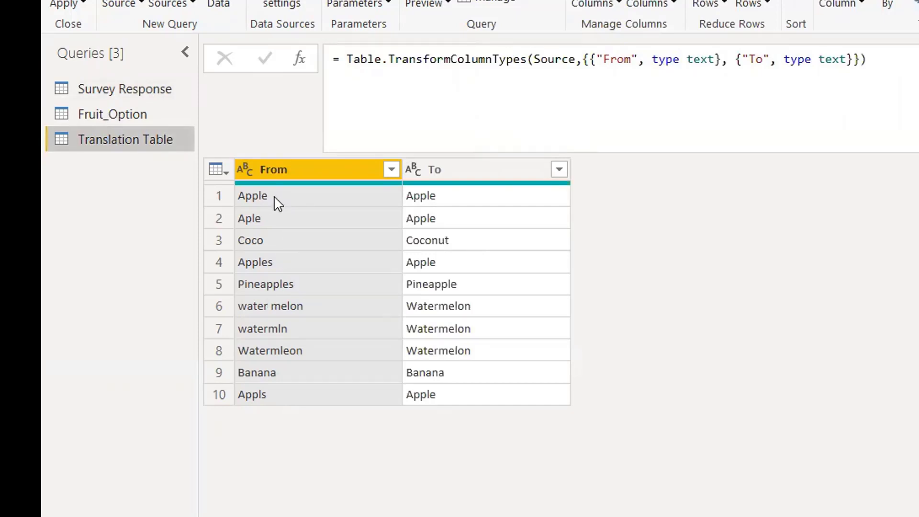
{"action": "left_click", "coordinate": [459, 170]}
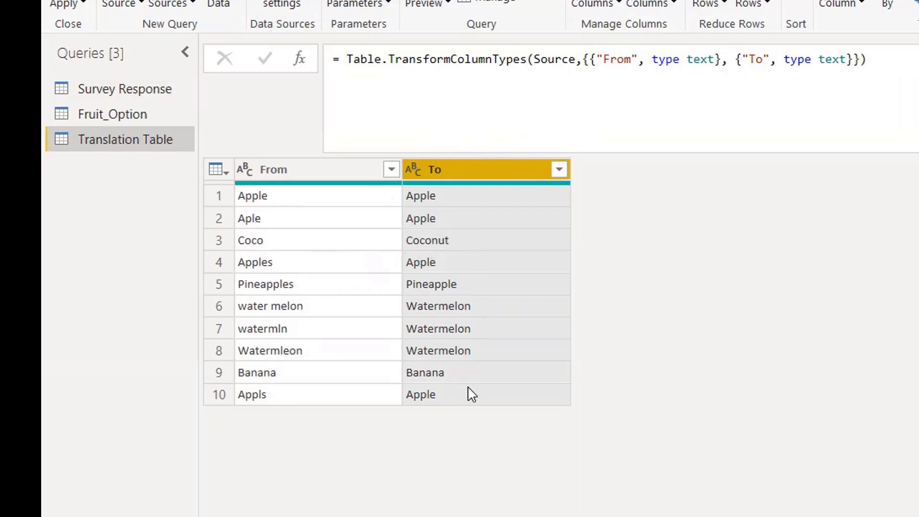
{"action": "left_click", "coordinate": [320, 171]}
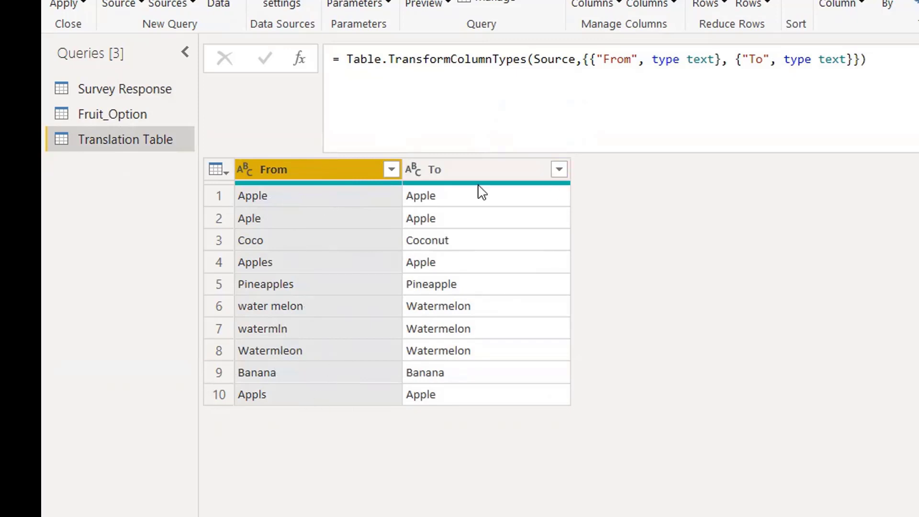
{"action": "left_click", "coordinate": [470, 170]}
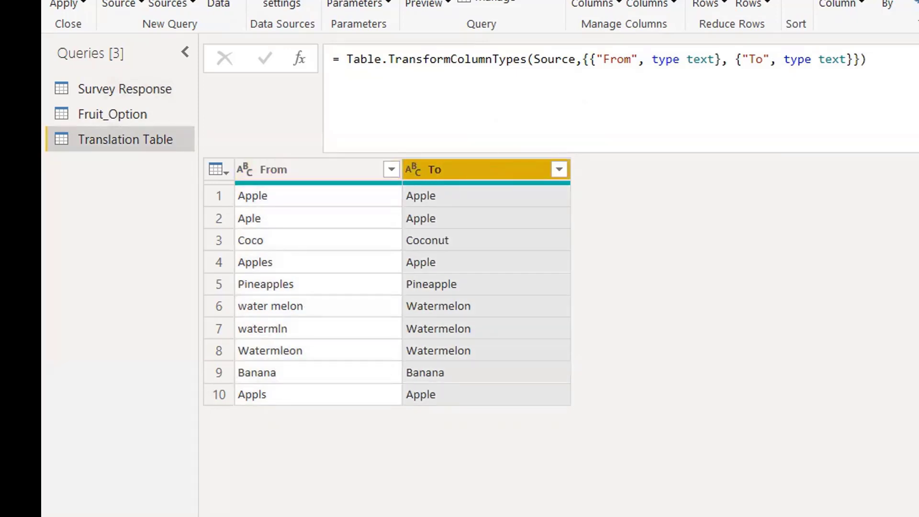
{"action": "left_click", "coordinate": [127, 115]}
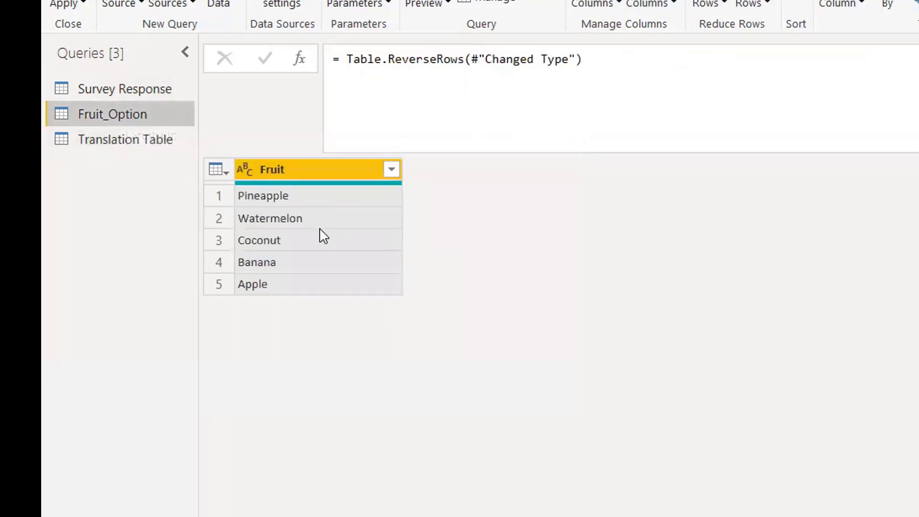
Set Translation Table as the transformation table in the Survey Response query's fuzzy merge with Fruit_Option.
{"action": "left_click", "coordinate": [128, 91]}
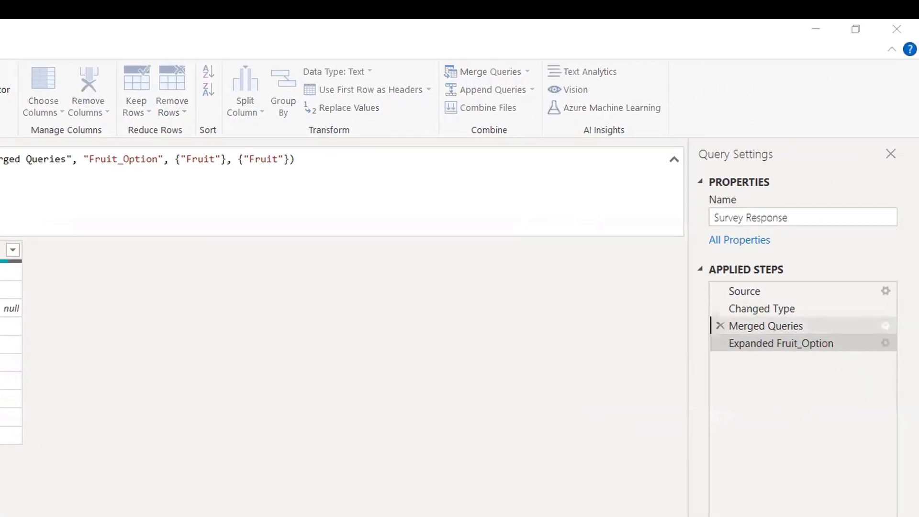
{"action": "left_click", "coordinate": [886, 325]}
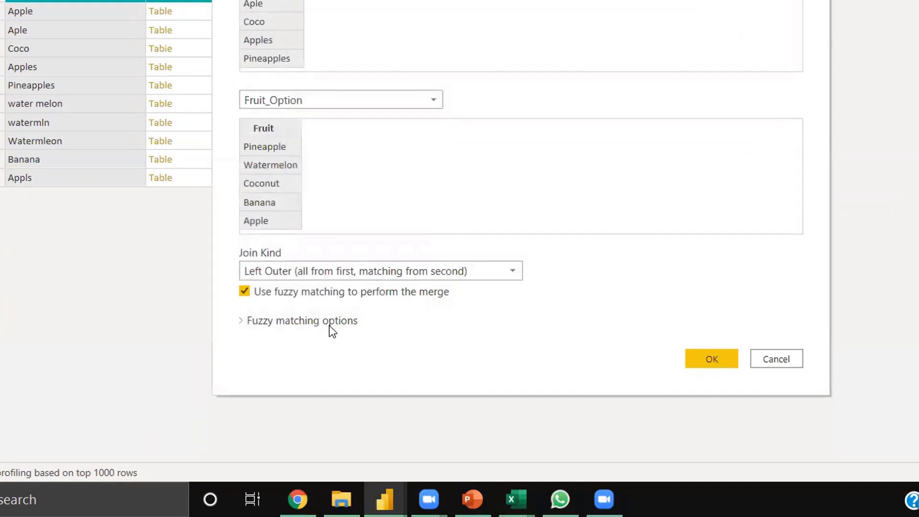
{"action": "left_click", "coordinate": [330, 325]}
{"action": "scroll", "coordinate": [412, 322], "scroll_direction": "down", "scroll_amount": 3}
{"action": "left_click", "coordinate": [437, 388]}
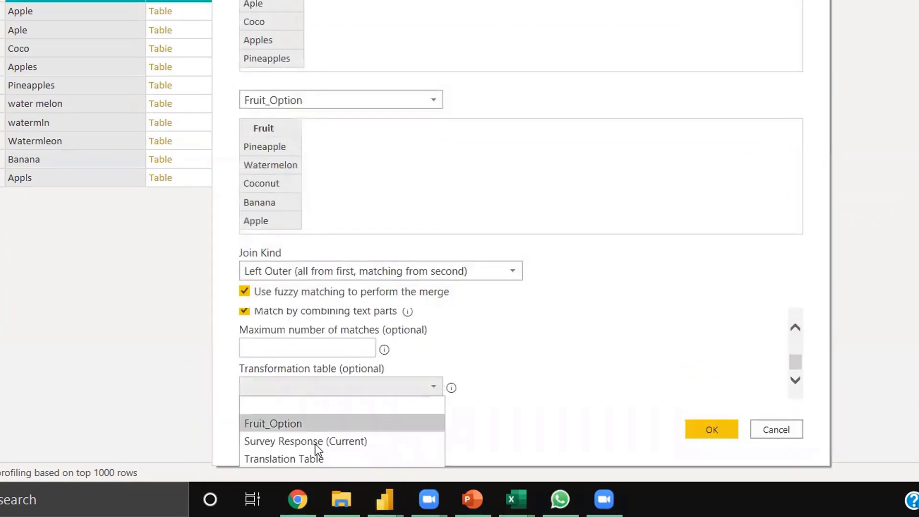
{"action": "left_click", "coordinate": [338, 460]}
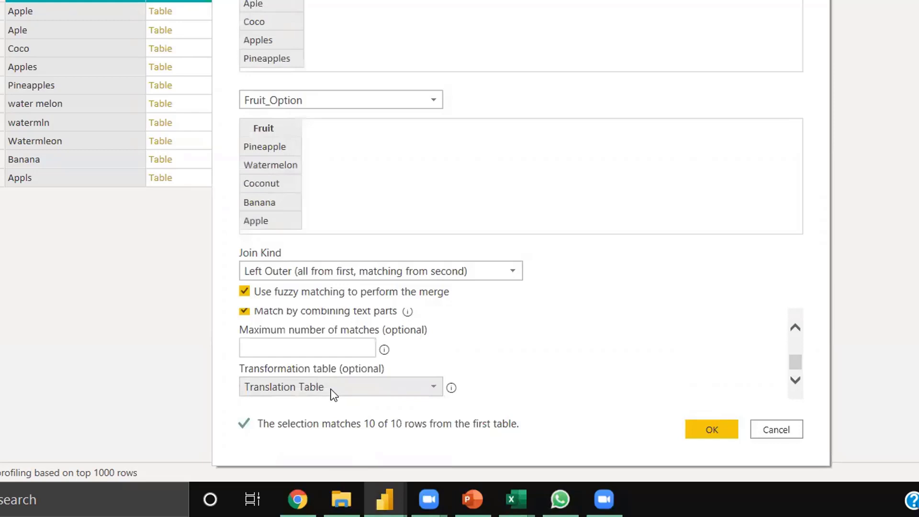
{"action": "left_click", "coordinate": [711, 428]}
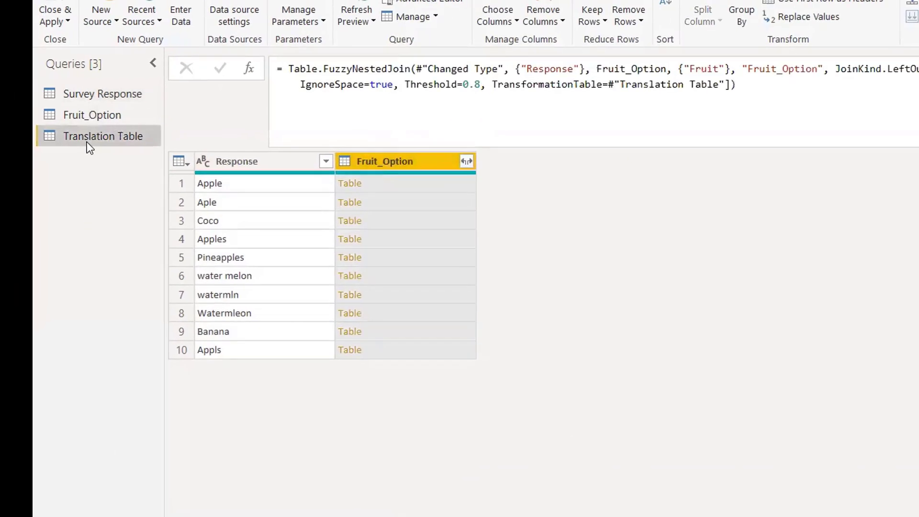
Review the Translation Table and Fruit_Option list, and check the Coco row in the expanded Survey Response results.
{"action": "left_click", "coordinate": [88, 139]}
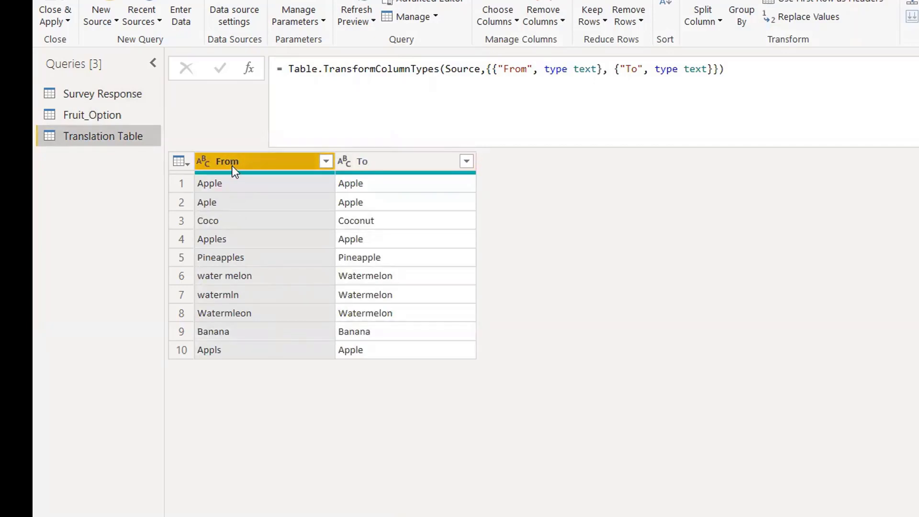
{"action": "left_click", "coordinate": [397, 163]}
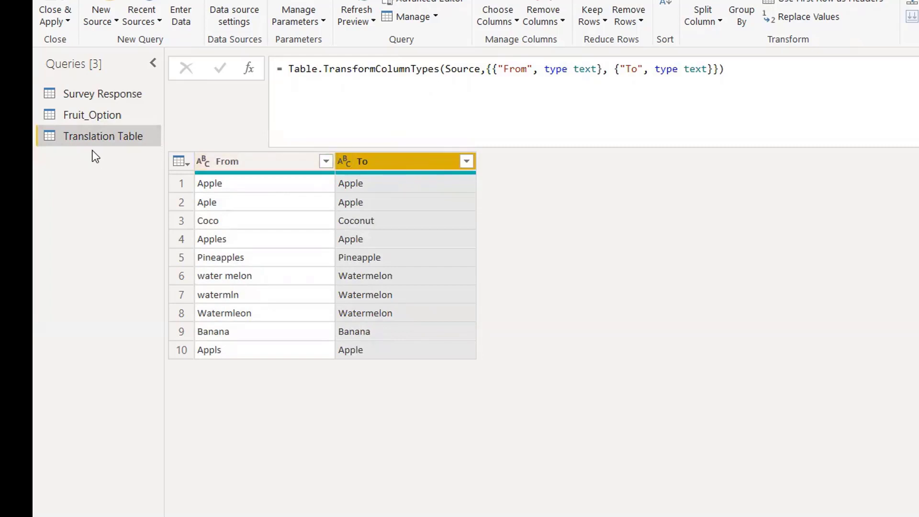
{"action": "left_click", "coordinate": [96, 117]}
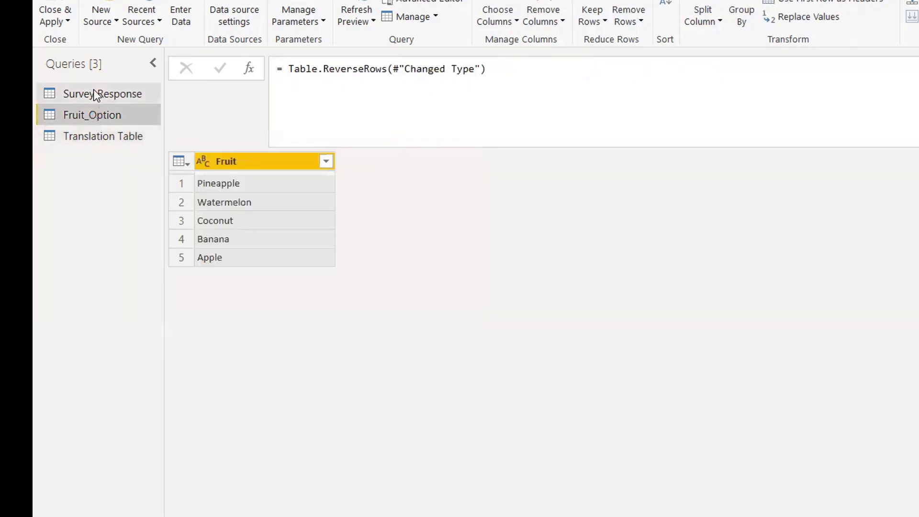
{"action": "left_click", "coordinate": [93, 91]}
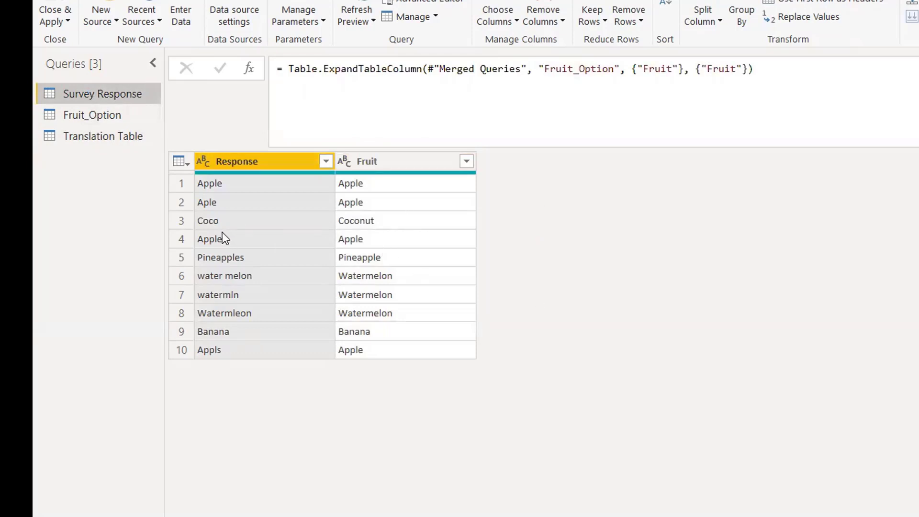
{"action": "left_click", "coordinate": [180, 221]}
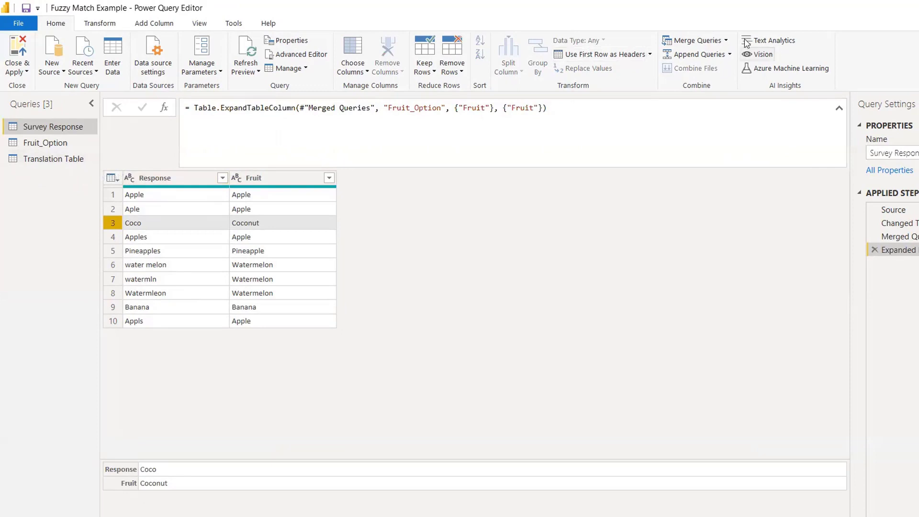
Merge Survey Response with Translation Table by a non-fuzzy Left Outer join, matching the Response column to From.
{"action": "left_click", "coordinate": [726, 40]}
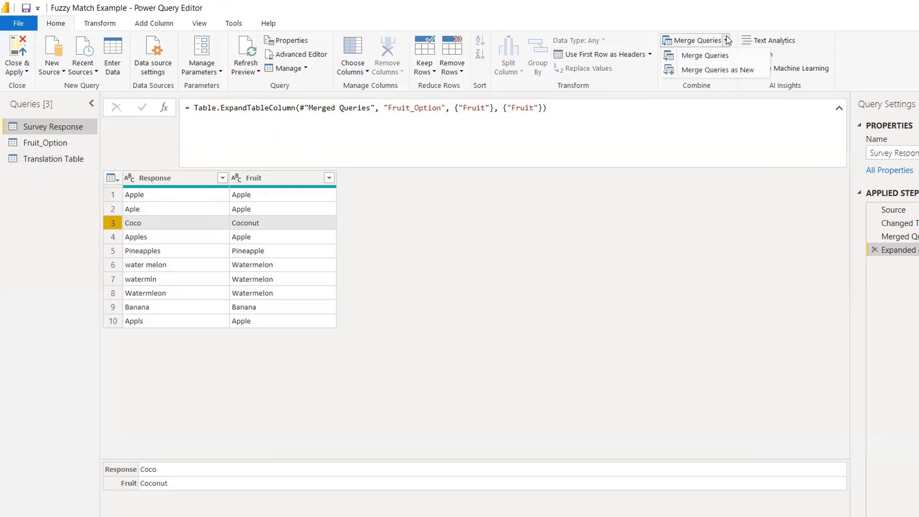
{"action": "left_click", "coordinate": [709, 56]}
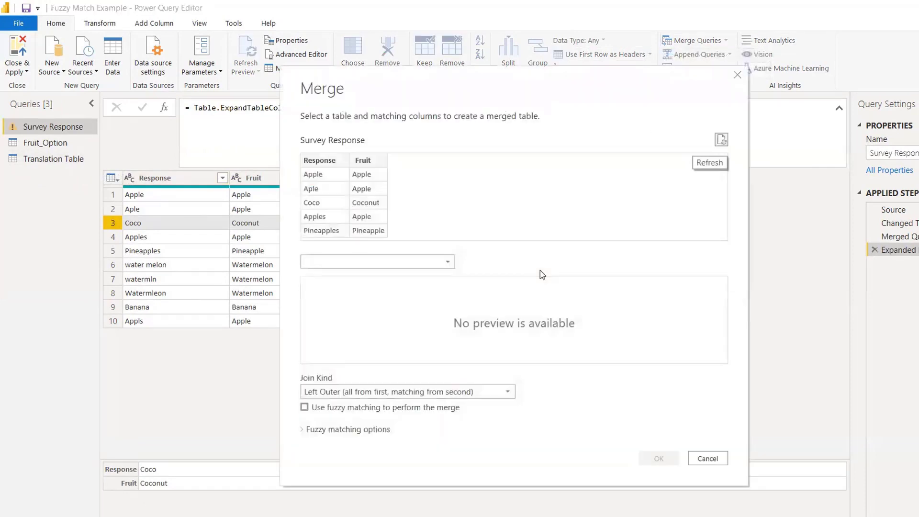
{"action": "left_click", "coordinate": [353, 261]}
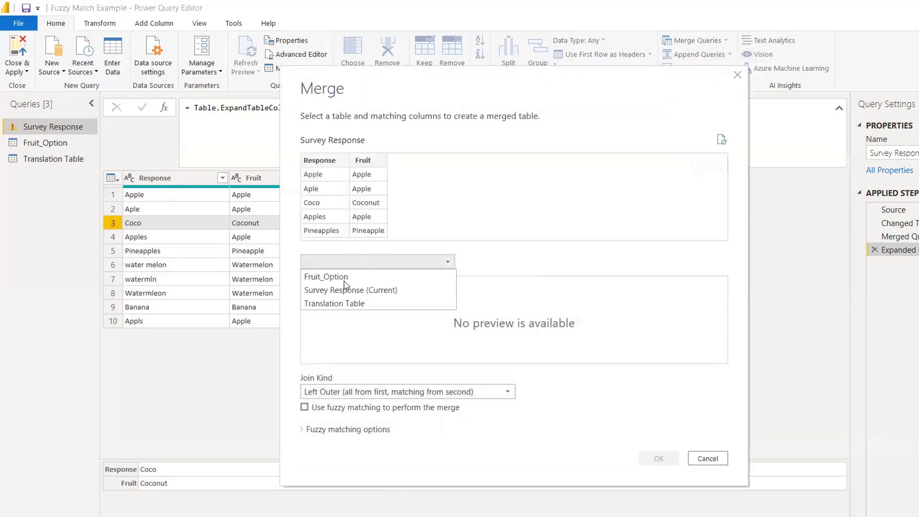
{"action": "left_click", "coordinate": [340, 304]}
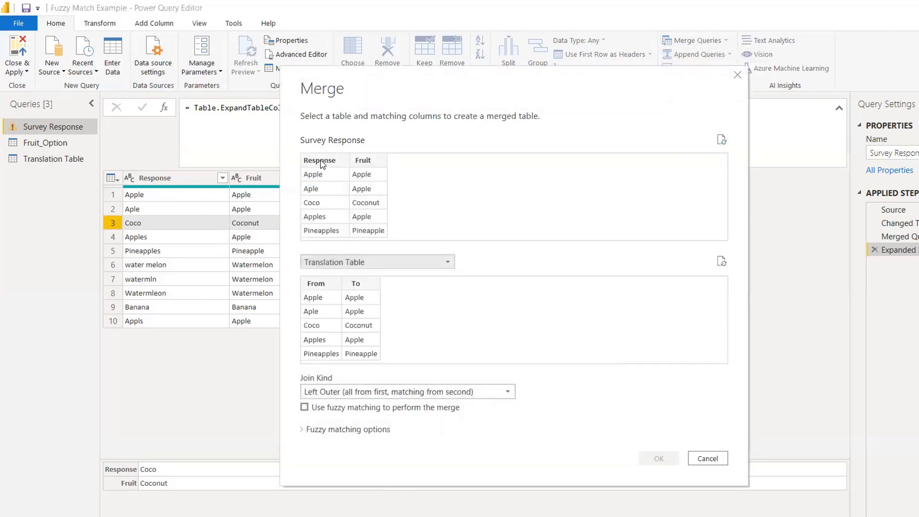
{"action": "left_click", "coordinate": [324, 162]}
{"action": "left_click", "coordinate": [315, 286]}
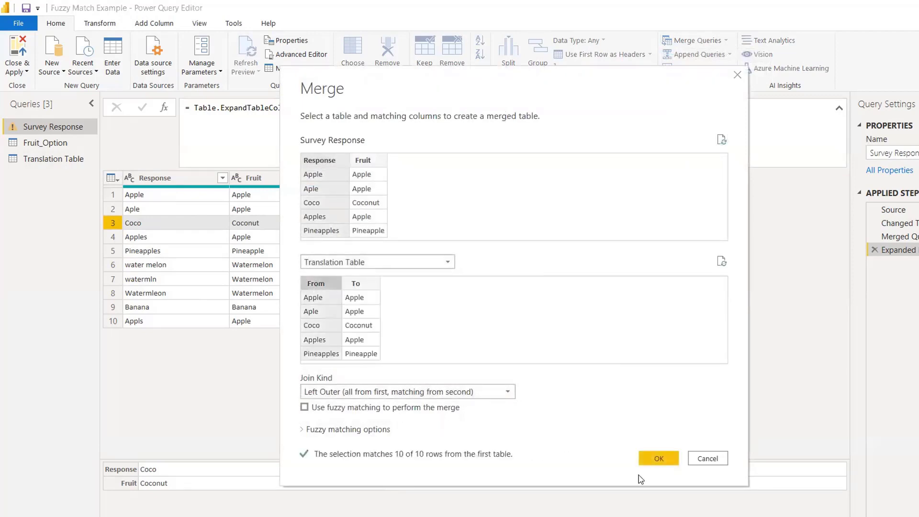
{"action": "left_click", "coordinate": [657, 460]}
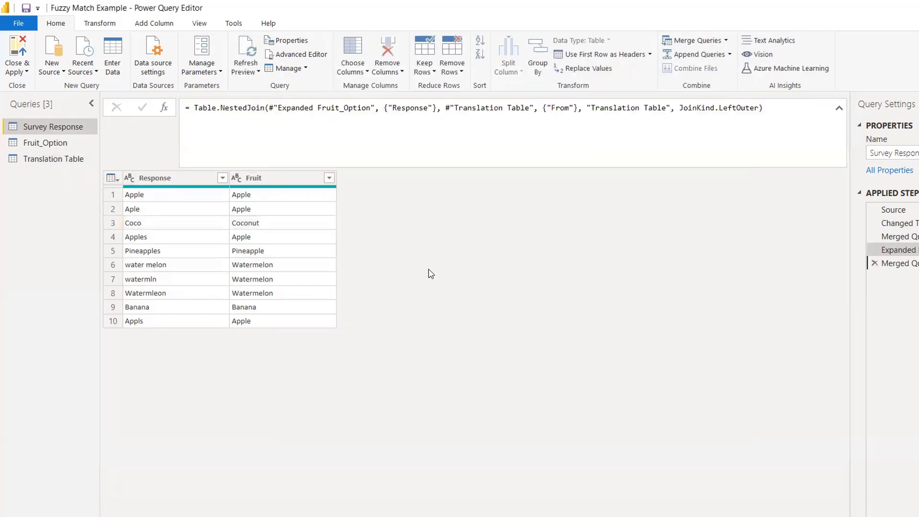
Expand the merged Translation Table column to include only its To column, without the original name as prefix.
{"action": "left_click", "coordinate": [437, 178]}
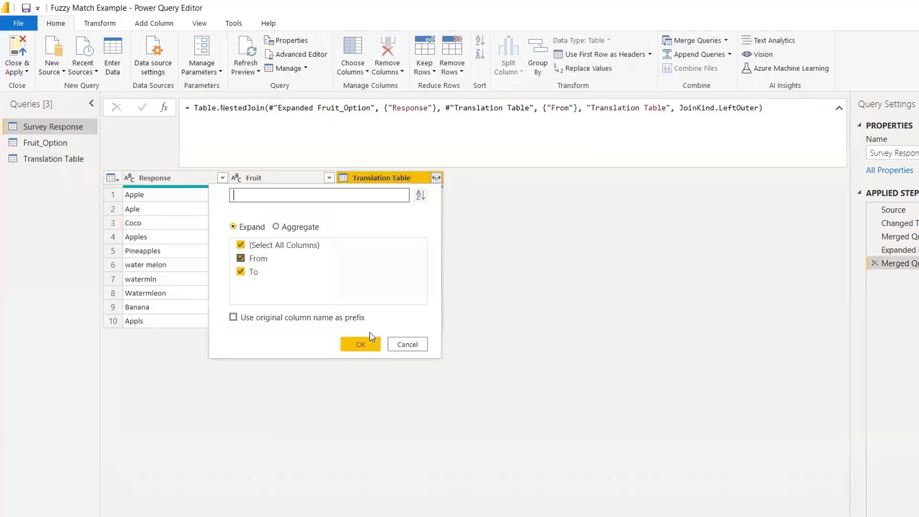
{"action": "left_click", "coordinate": [258, 261]}
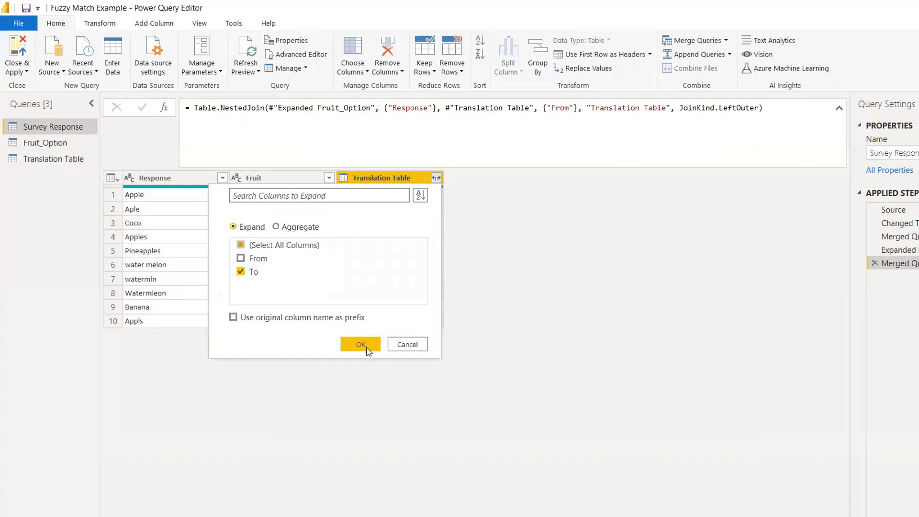
{"action": "left_click", "coordinate": [368, 350]}
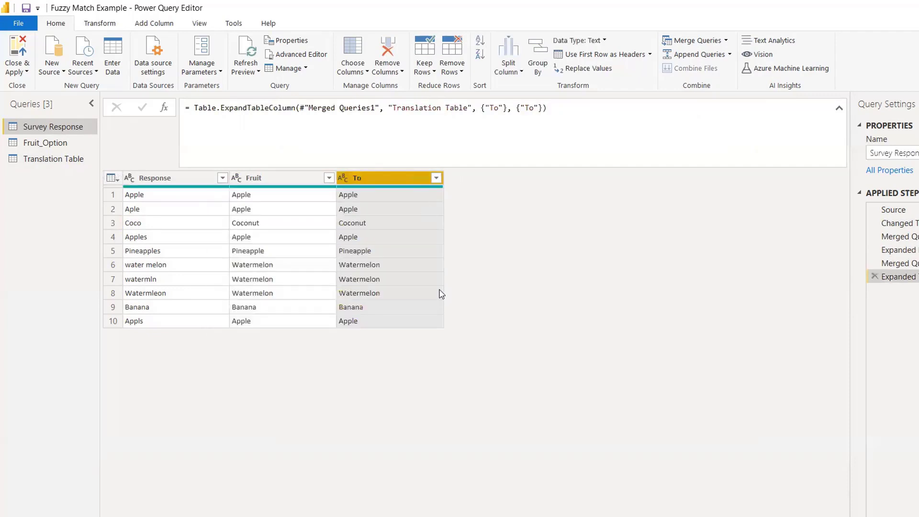